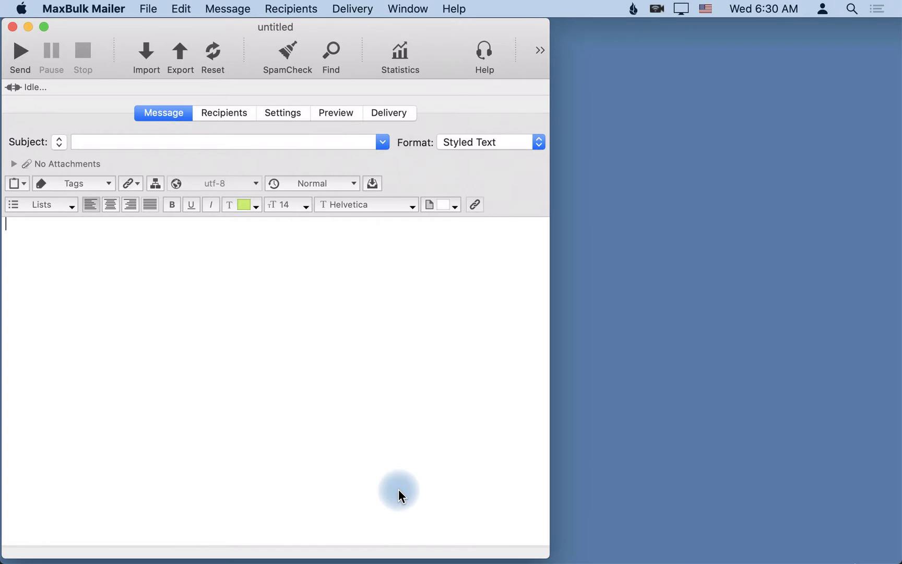
- Show the Delivery tab for the untitled mailing, with 0 recipients and no log yet
click(397, 111)
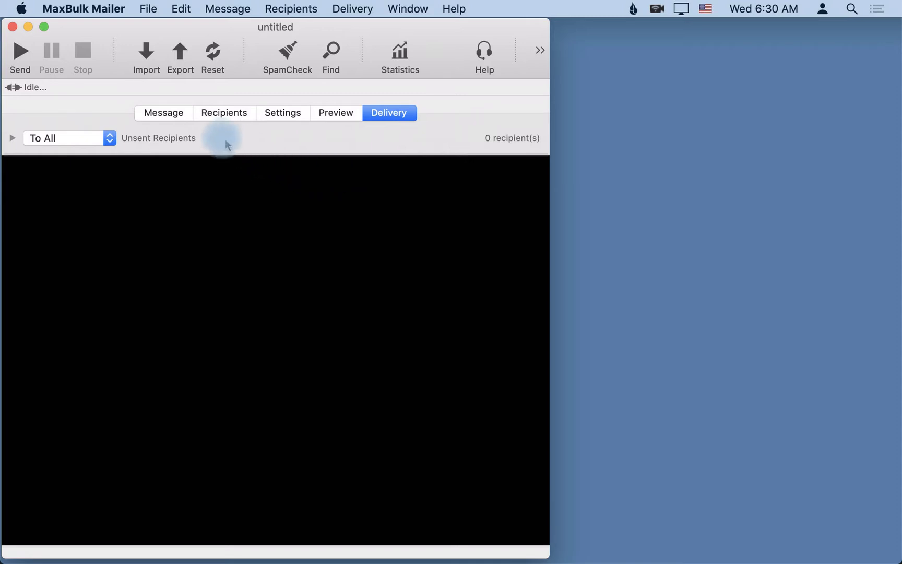
- Compose the message with subject 'Test subject' and body 'Test'
click(167, 113)
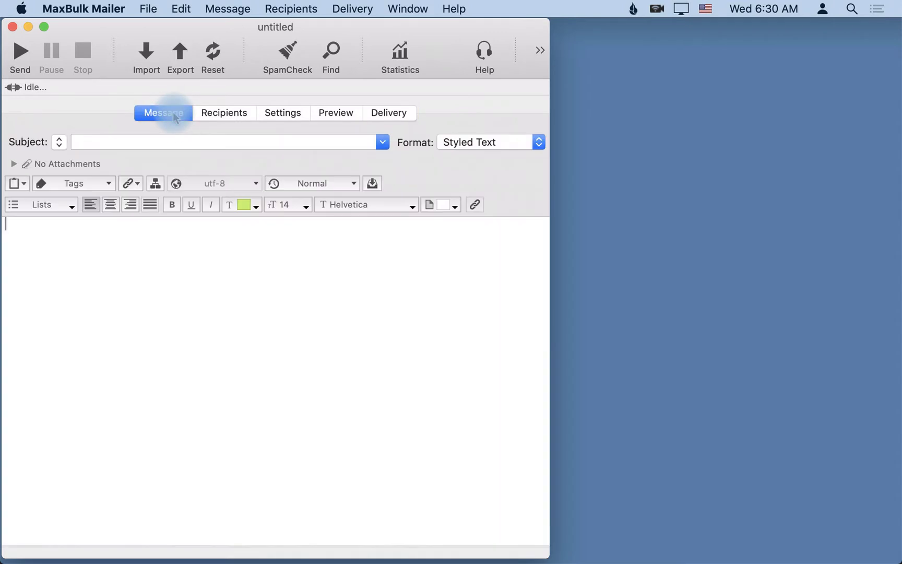
click(93, 145)
text(Test subject)
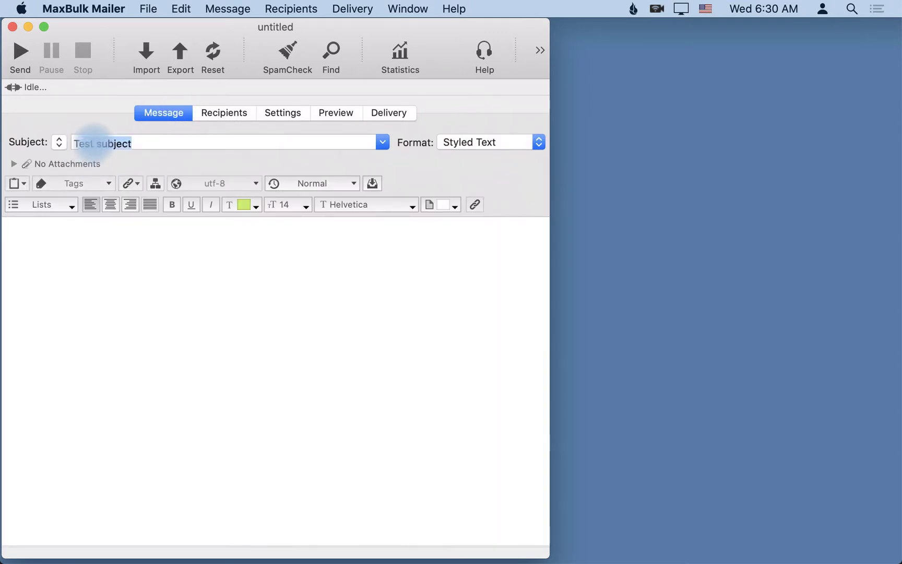
click(126, 300)
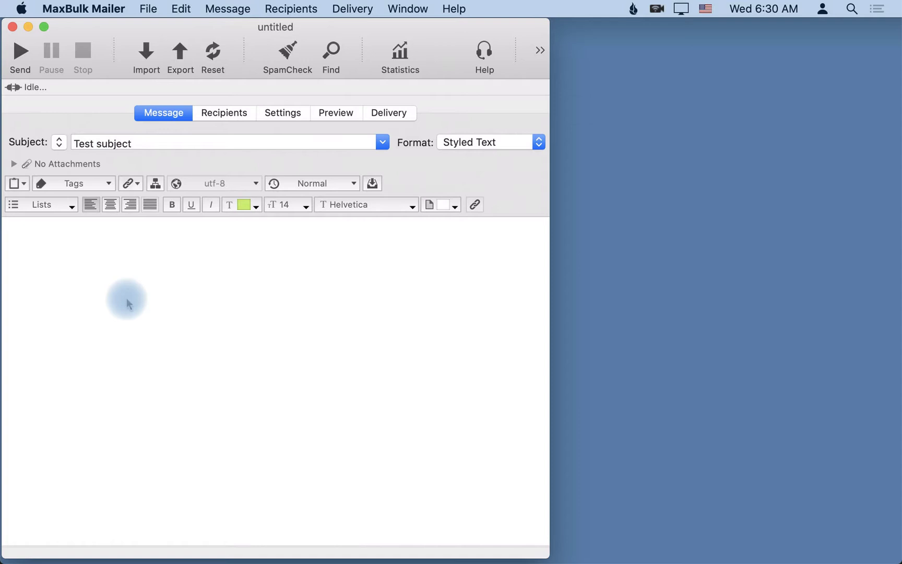
text(Test)
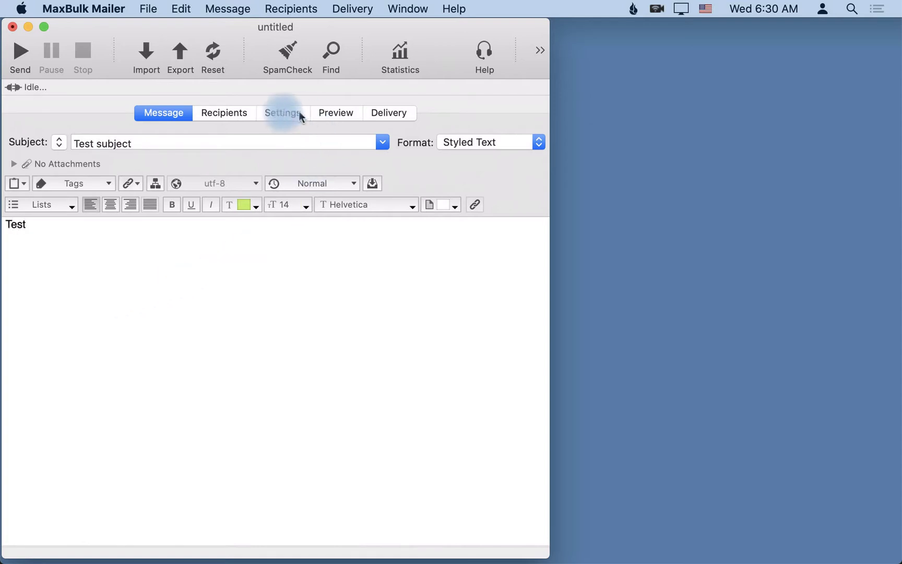
- Choose the 'Myself only' recipient list
click(224, 113)
click(180, 147)
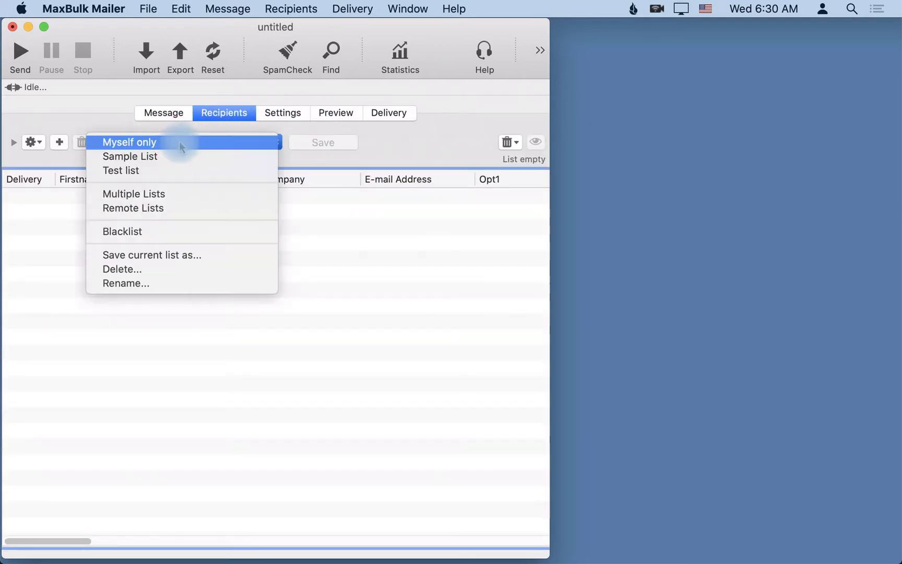
click(150, 144)
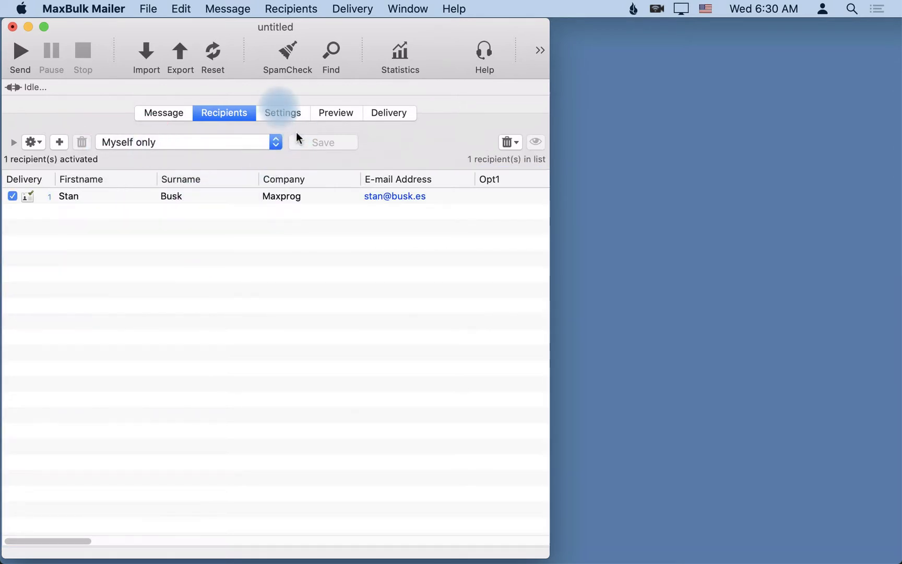
- Select the Maxprog sending account in Settings
click(277, 112)
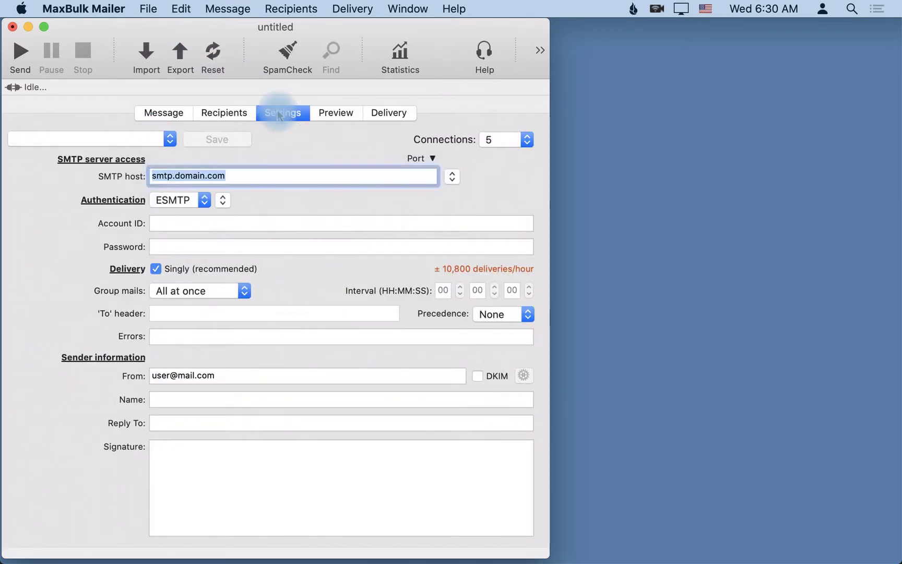
click(124, 141)
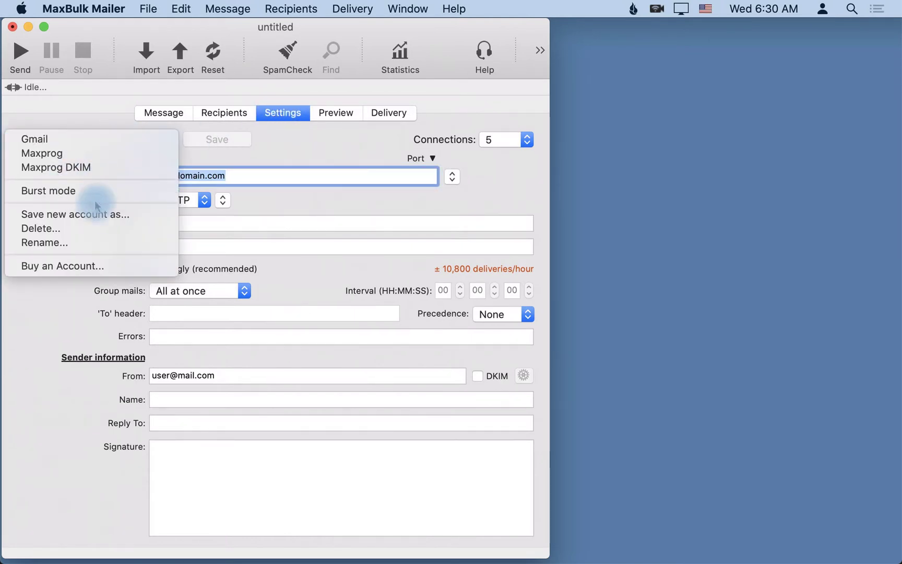
click(88, 157)
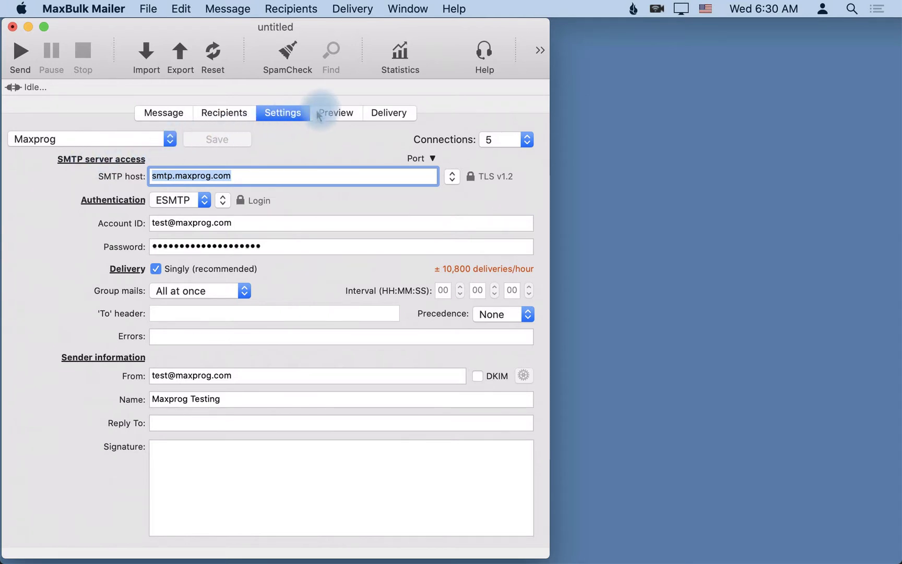
- From the Delivery view, send the test message without saving the document first
click(376, 115)
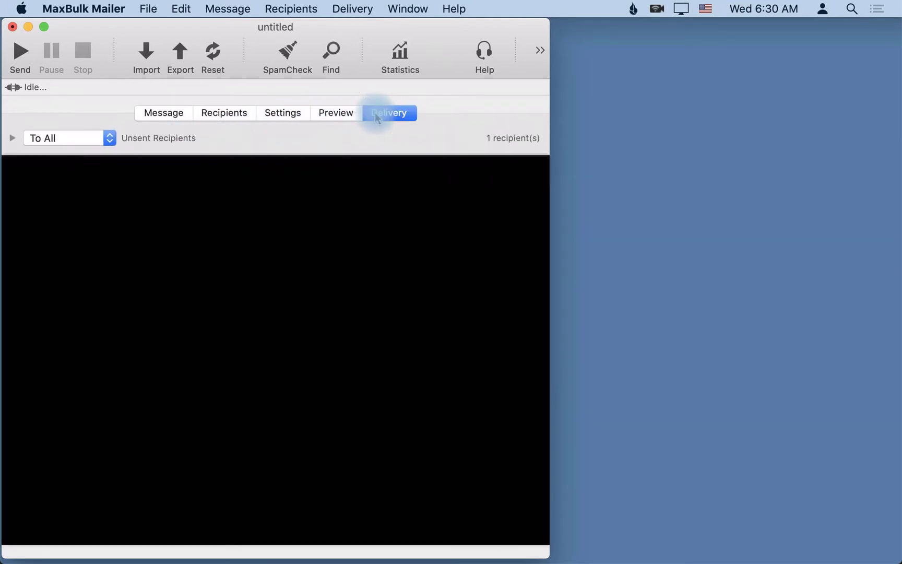
click(23, 52)
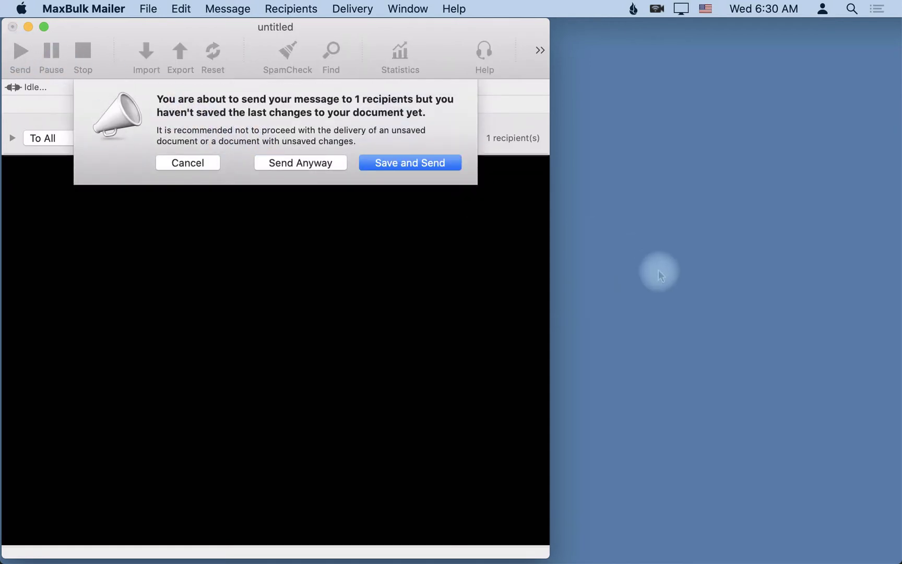
click(316, 164)
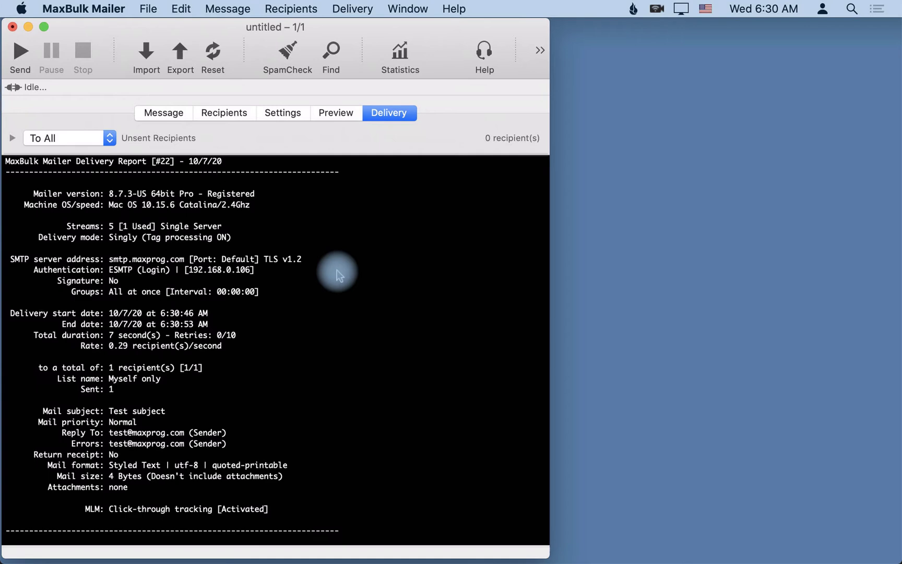
scroll(337, 270, up, 15)
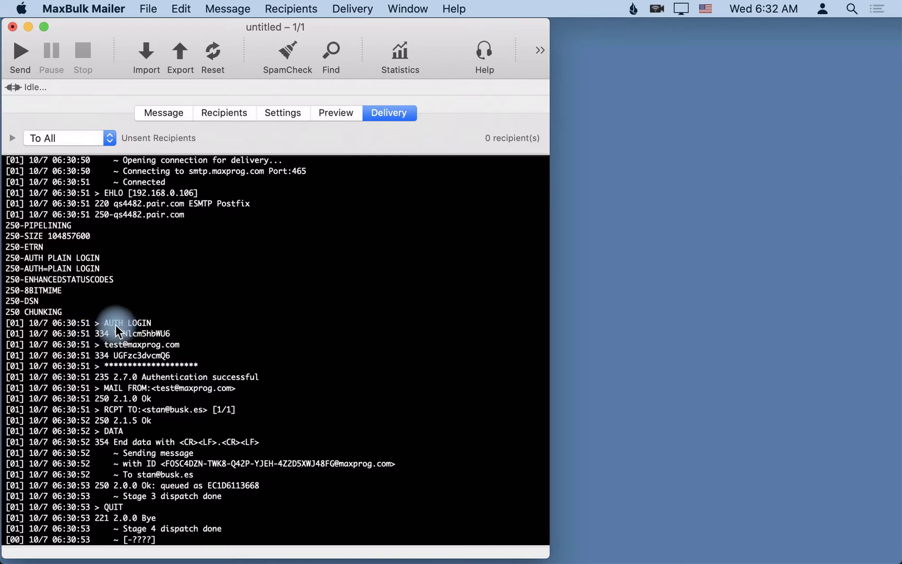
click(271, 116)
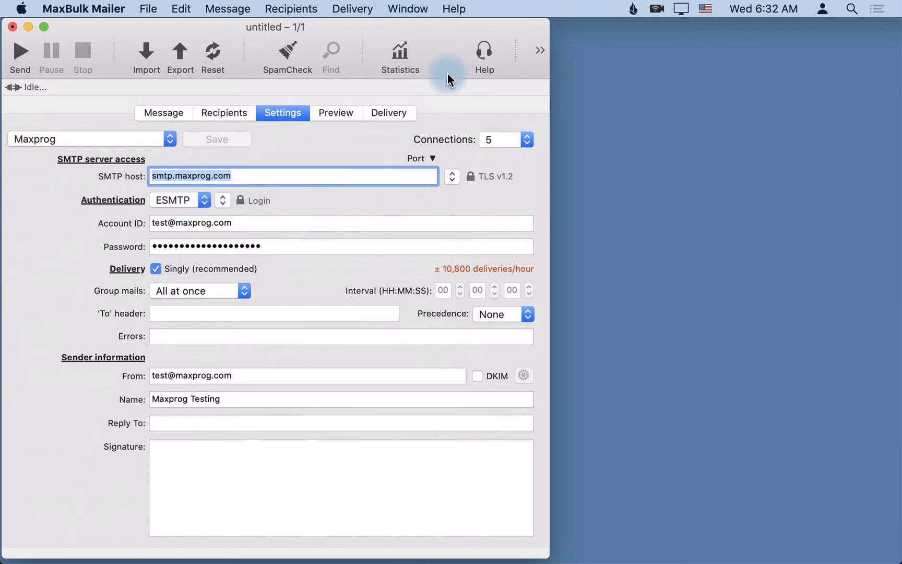
click(396, 113)
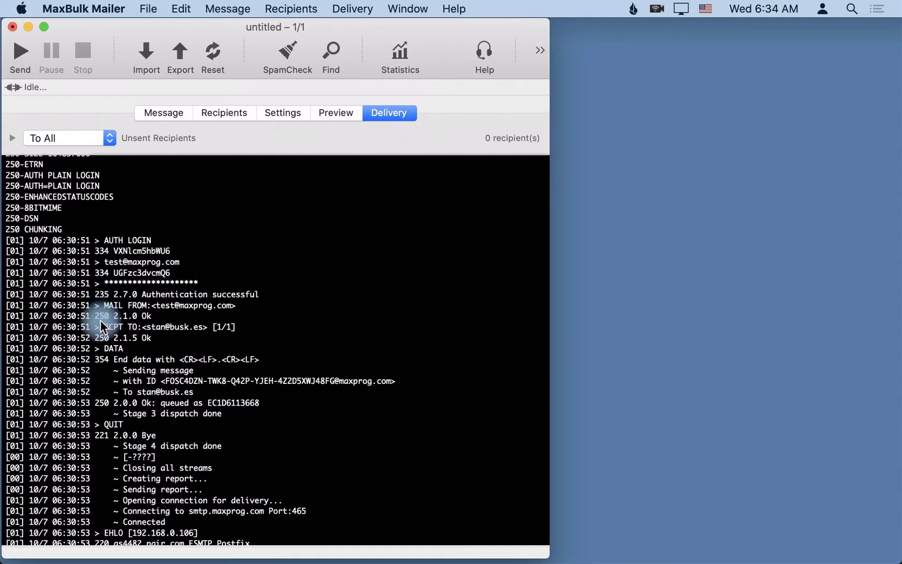
scroll(102, 327, up, 1)
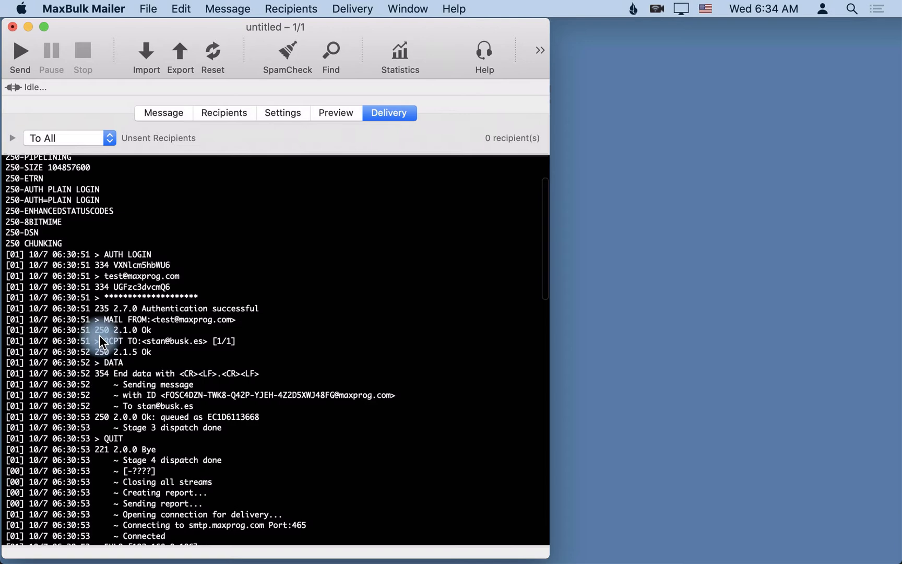
scroll(137, 427, down, 5)
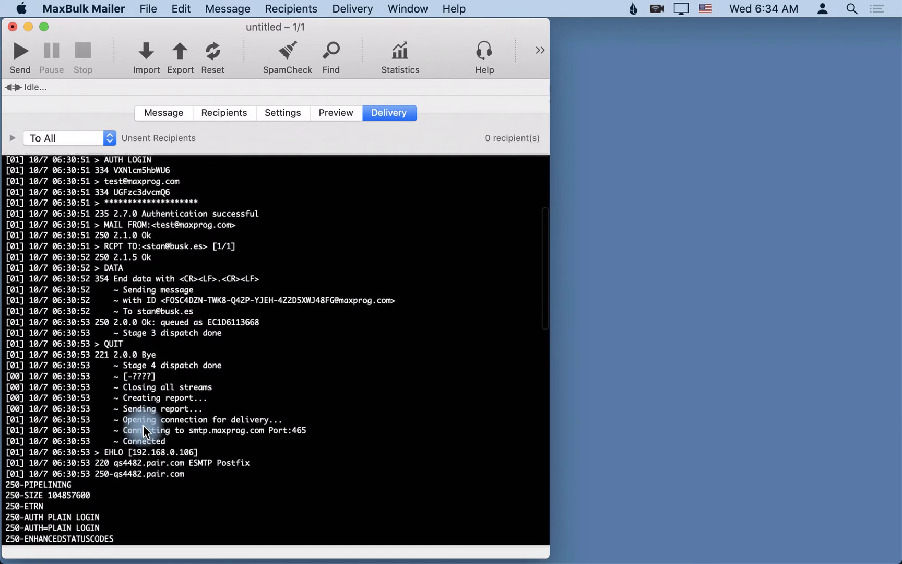
scroll(145, 428, down, 8)
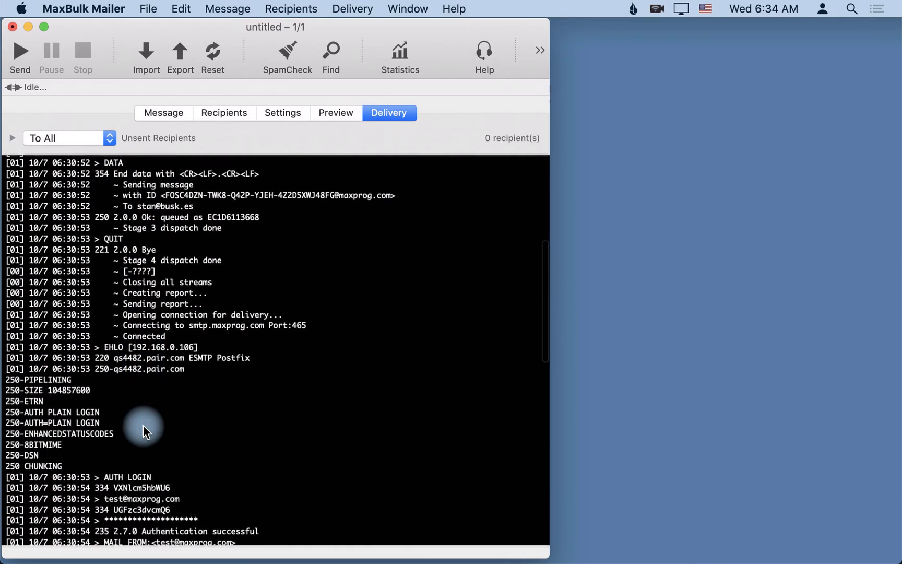
scroll(146, 432, down, 10)
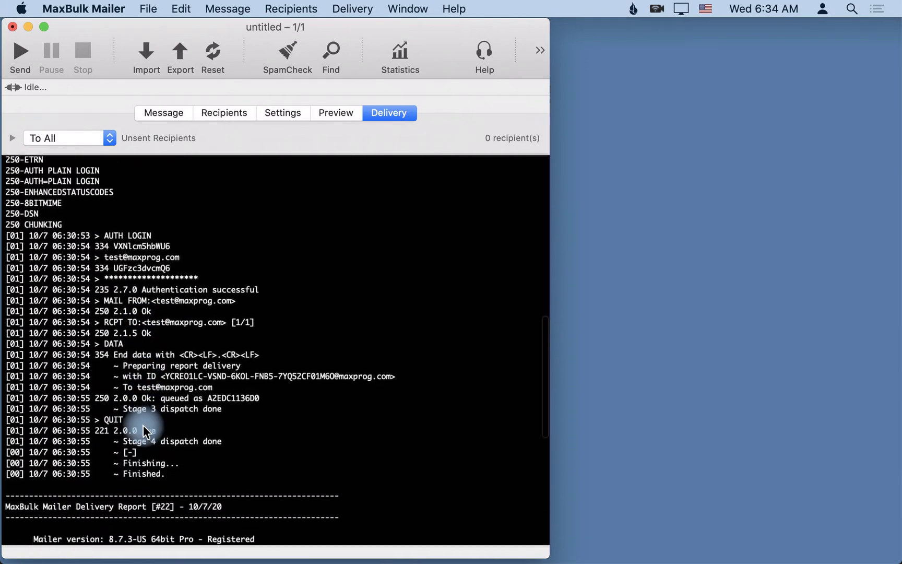
scroll(145, 433, down, 12)
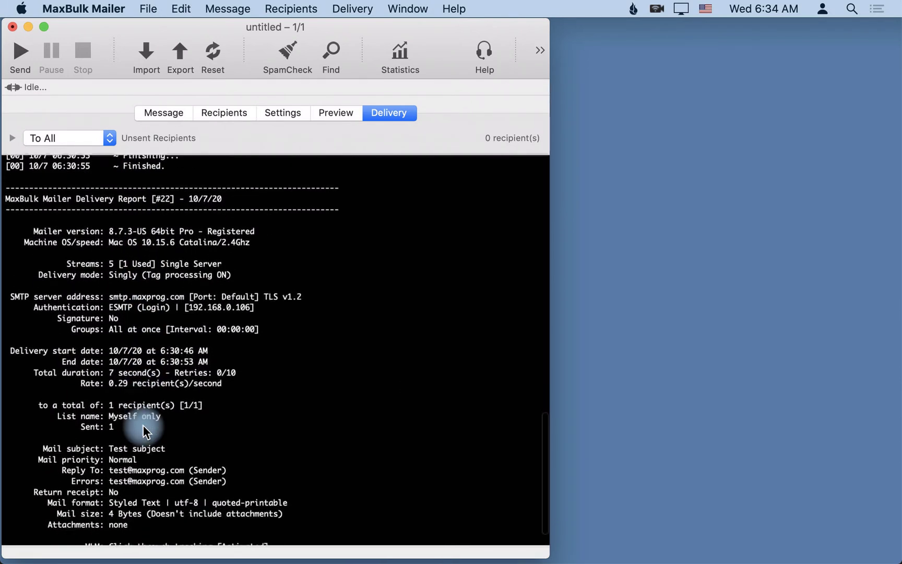
scroll(146, 433, down, 3)
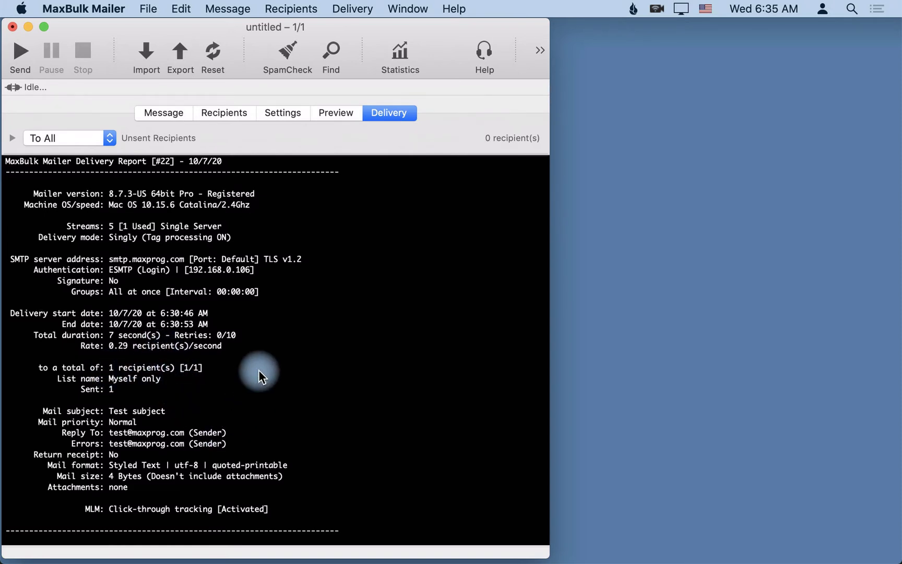
scroll(259, 369, up, 5)
scroll(256, 247, up, 10)
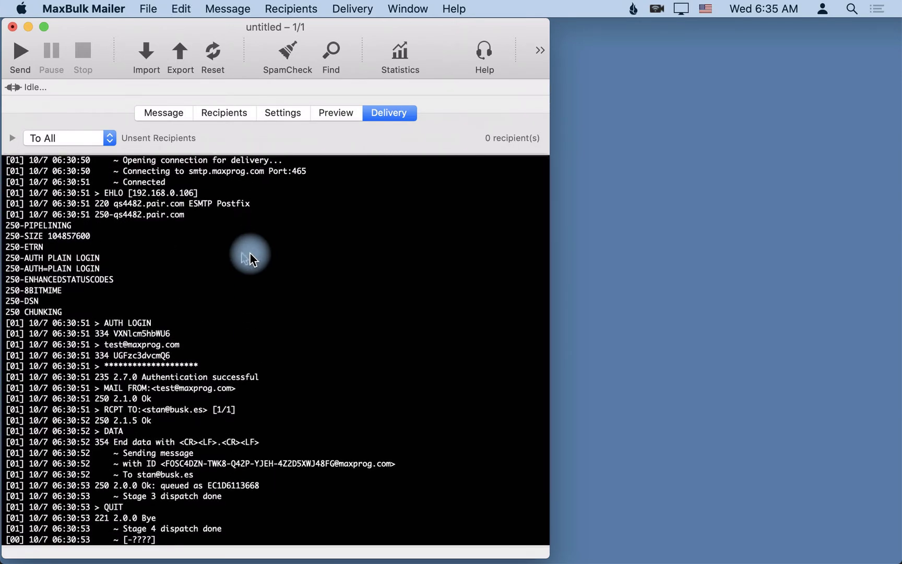
- Clear the whole delivery log and alter the Maxprog account password in Settings
double_click(250, 258)
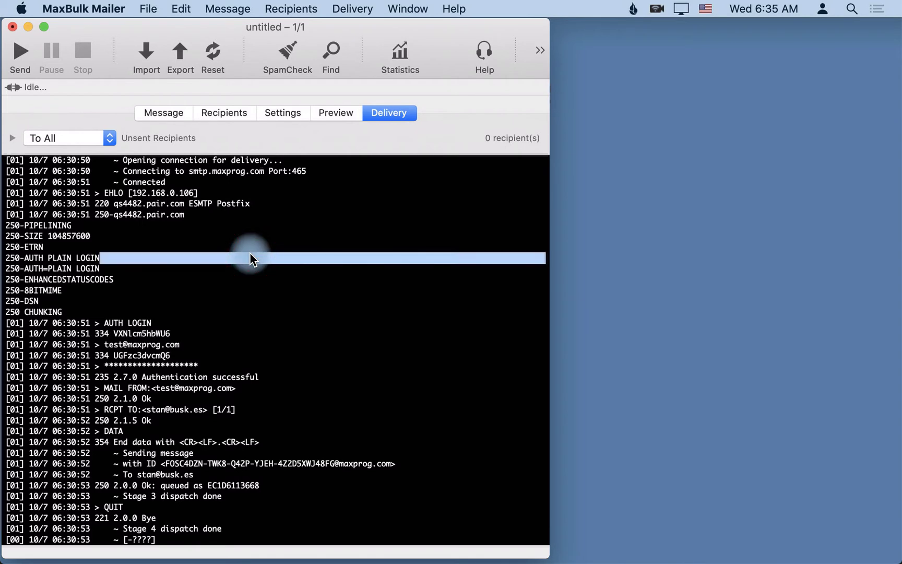
key(super+a)
key(BackSpace)
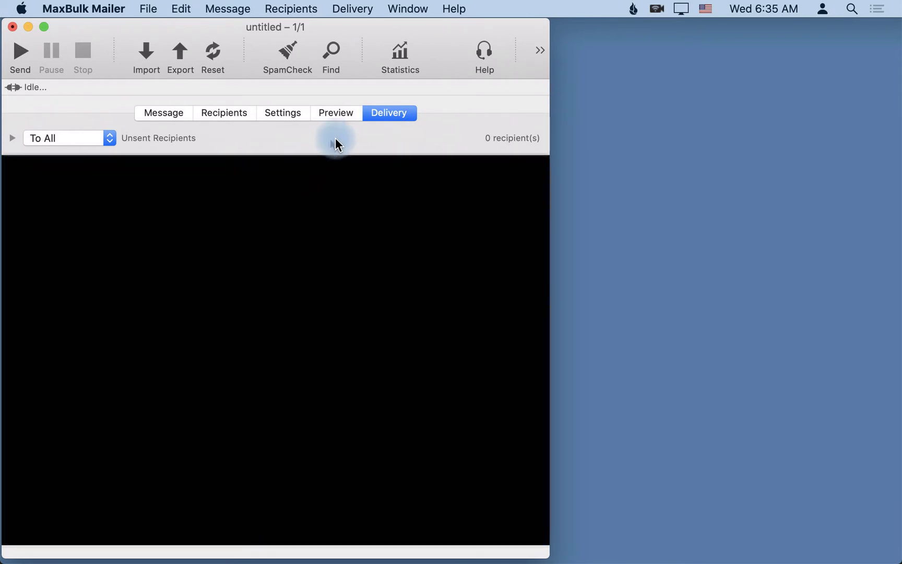
click(303, 115)
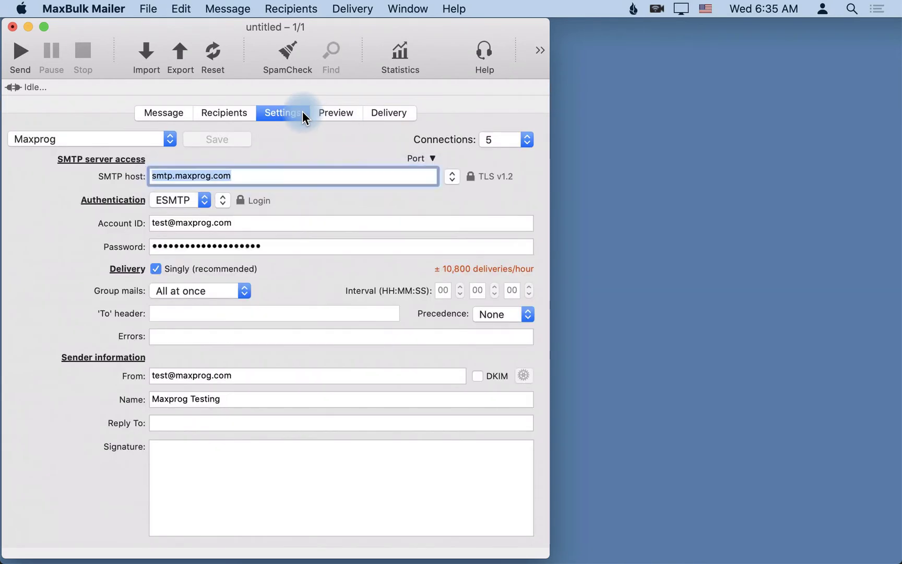
click(279, 247)
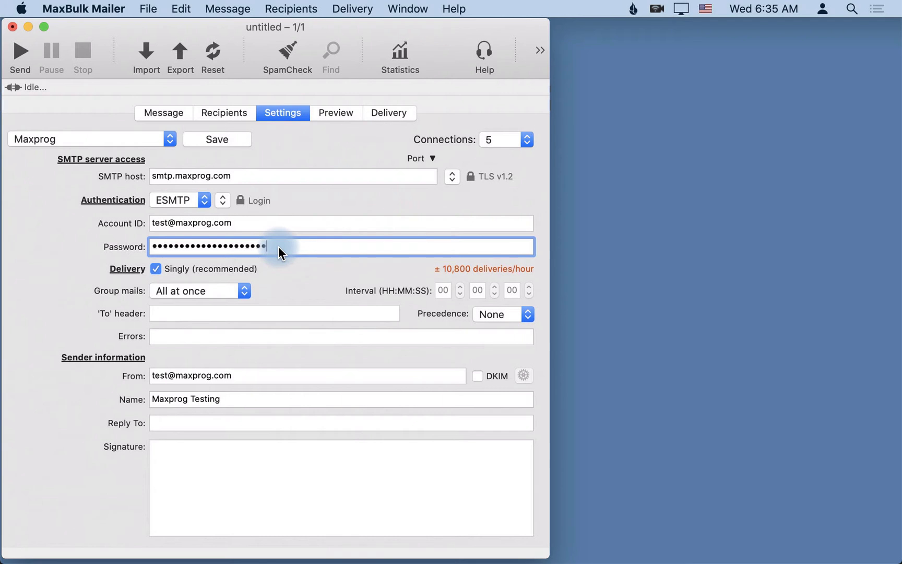
- Reset the recipient's delivery status to unsent and confirm with OK
click(381, 112)
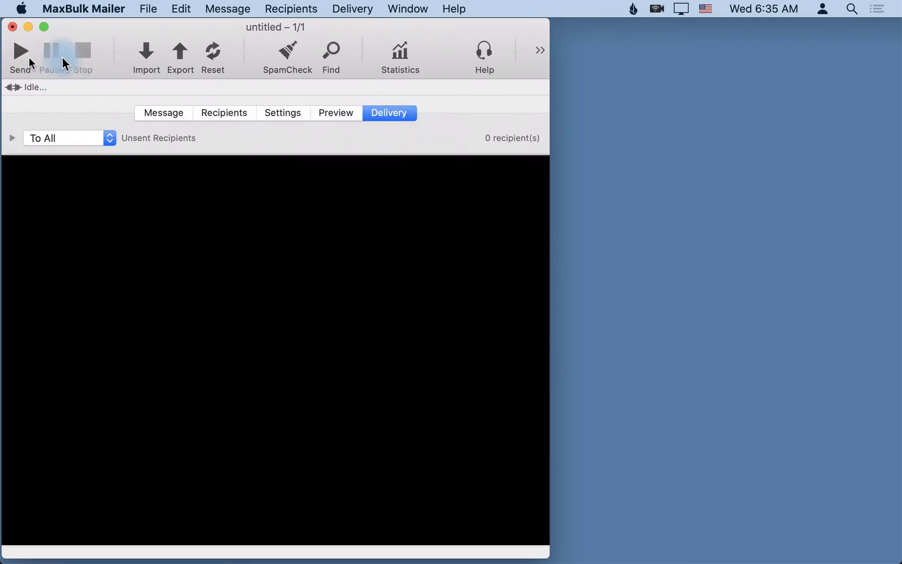
click(224, 113)
click(210, 48)
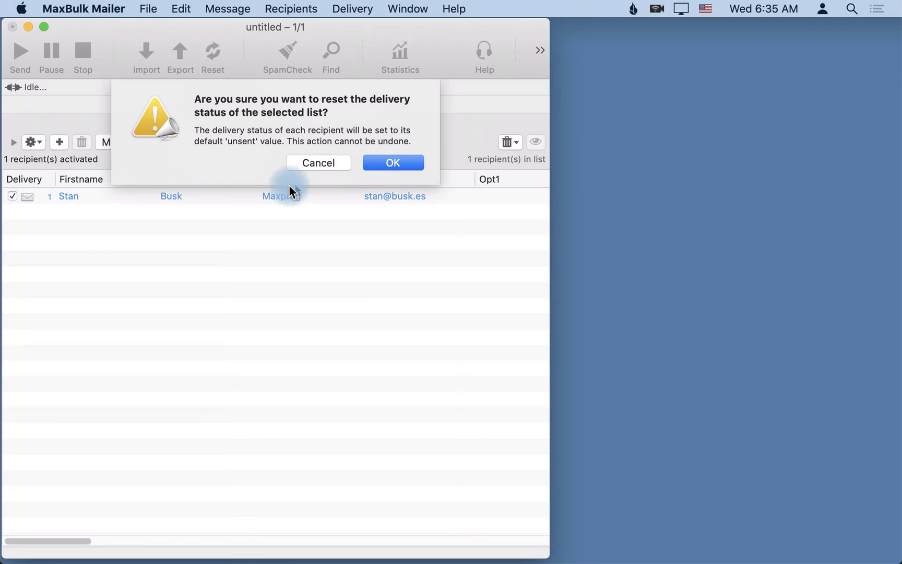
click(389, 164)
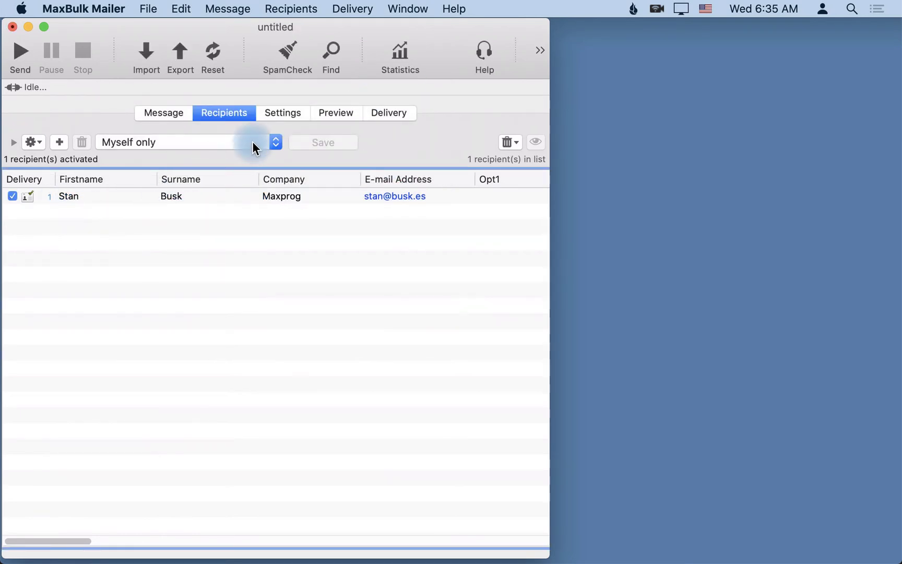
- Resend to the 1 recipient from the Delivery view, choosing Send Anyway
click(386, 113)
click(21, 55)
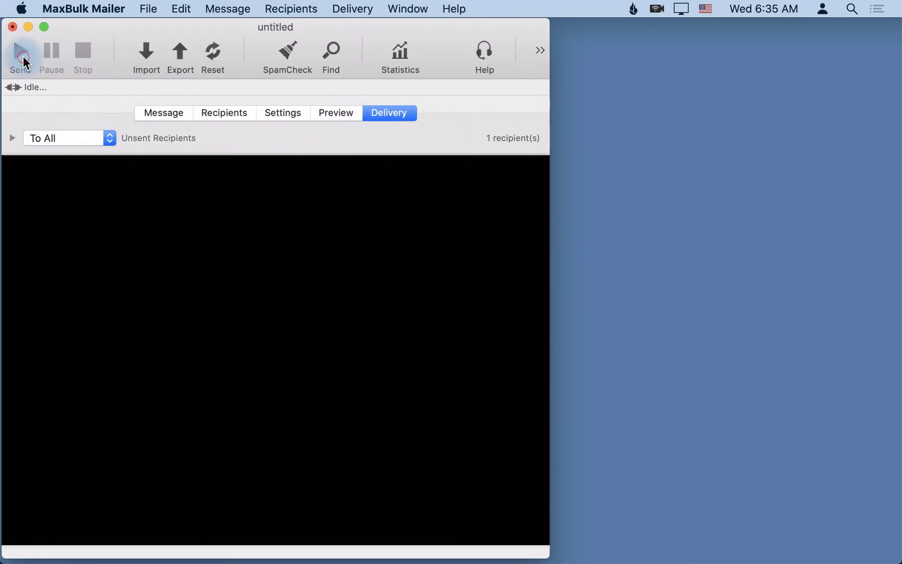
click(289, 164)
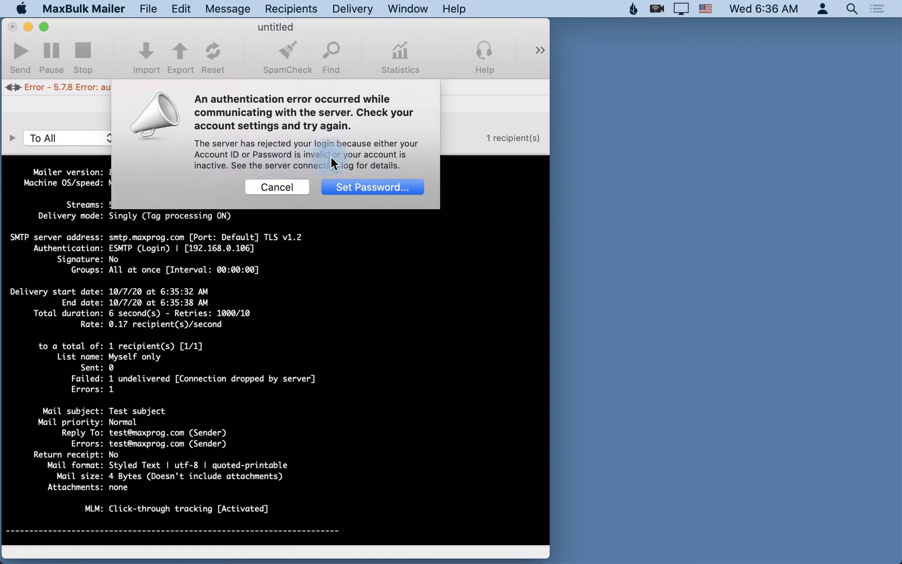
- Dismiss the error and scroll the log up to the 535 5.7.8 authentication failure
click(283, 188)
scroll(266, 245, up, 2)
scroll(264, 258, up, 6)
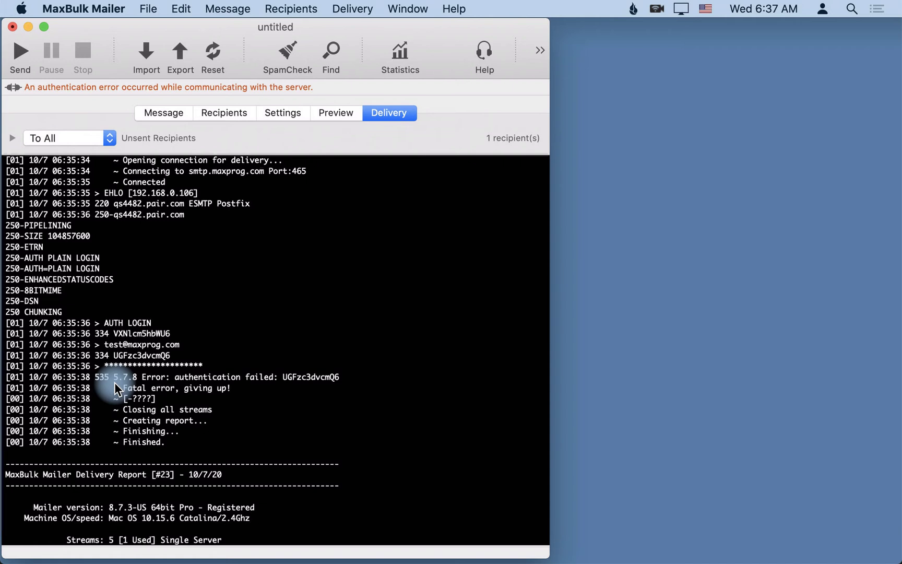
- Set the SMTP host to smtp.maxprog.com:45 and clear the delivery log
click(290, 114)
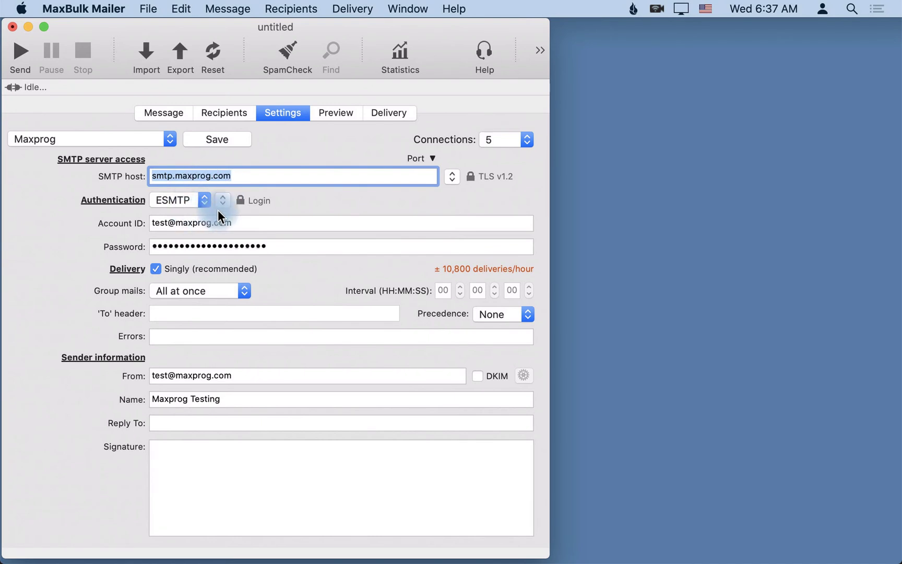
click(238, 180)
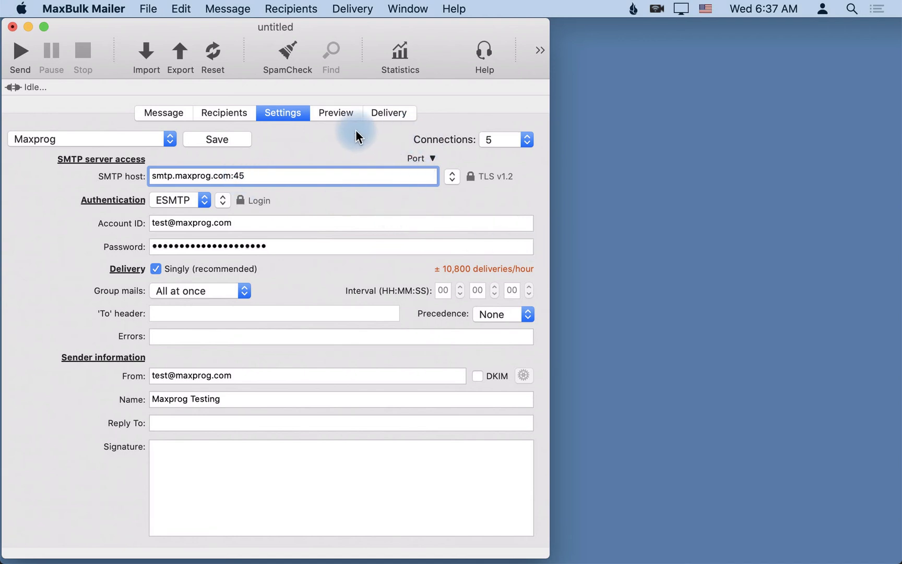
click(377, 113)
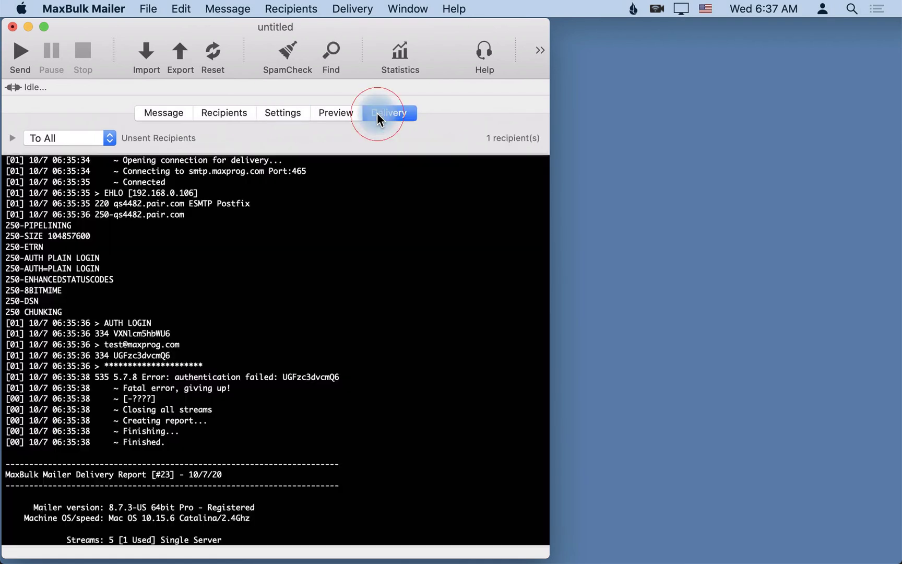
click(213, 246)
key(super+a)
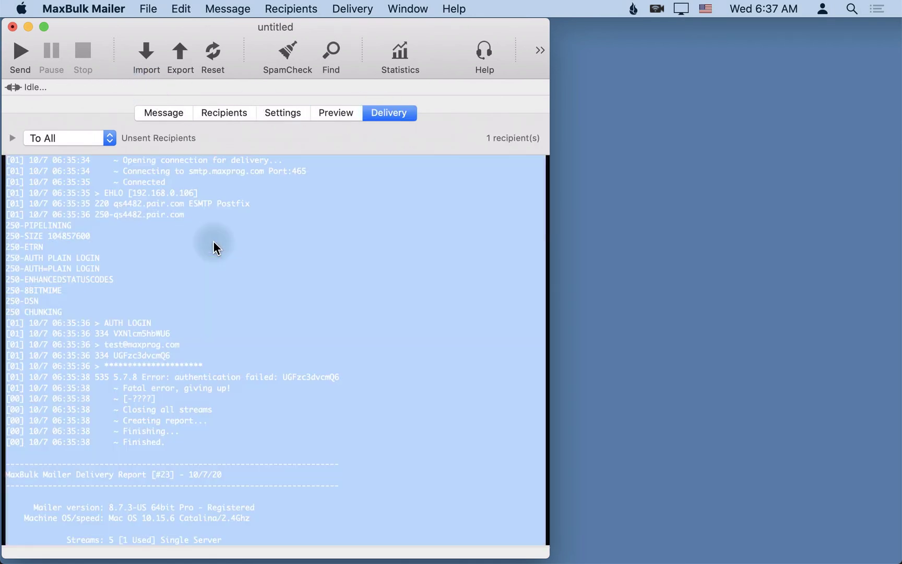
key(BackSpace)
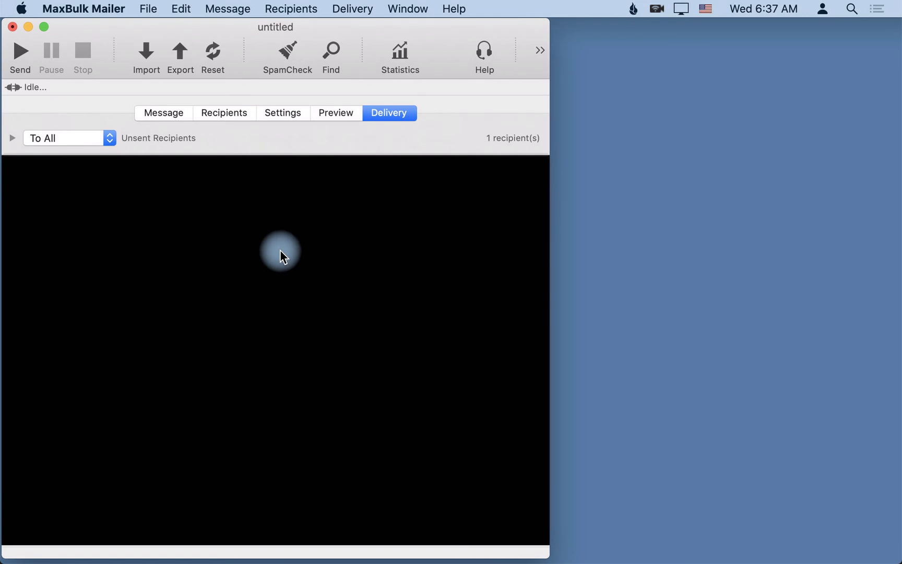
- Send via port 45, dismiss the error, and scroll up to the 554 5.7.1 relay denial
click(19, 56)
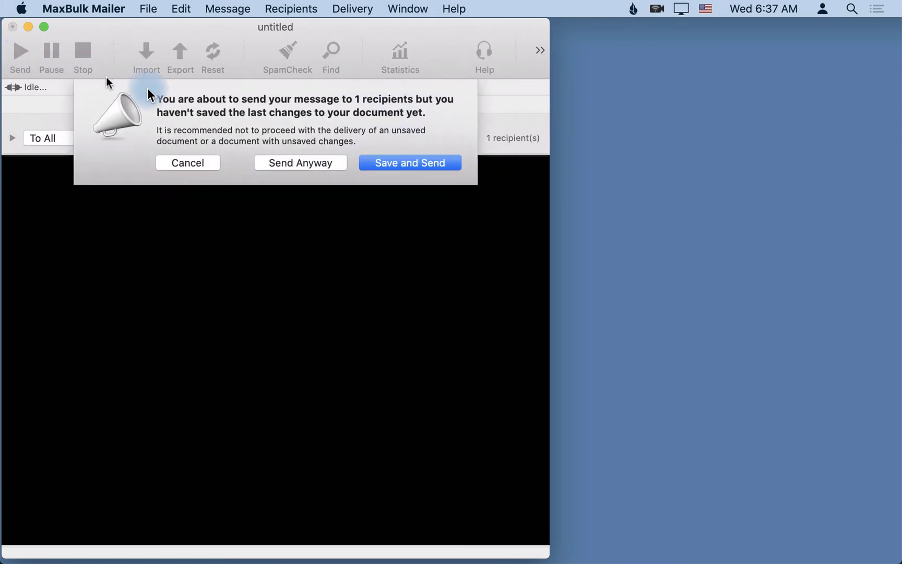
click(317, 163)
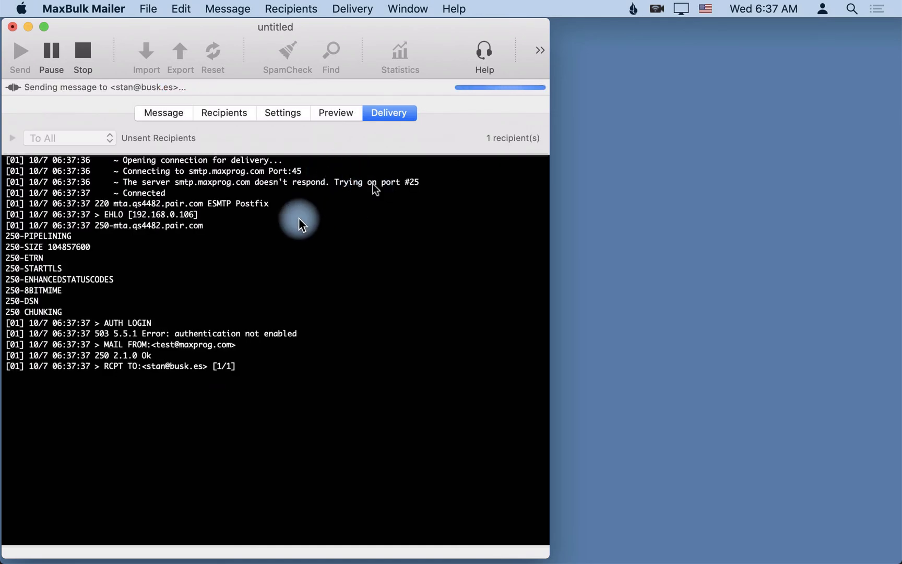
click(378, 197)
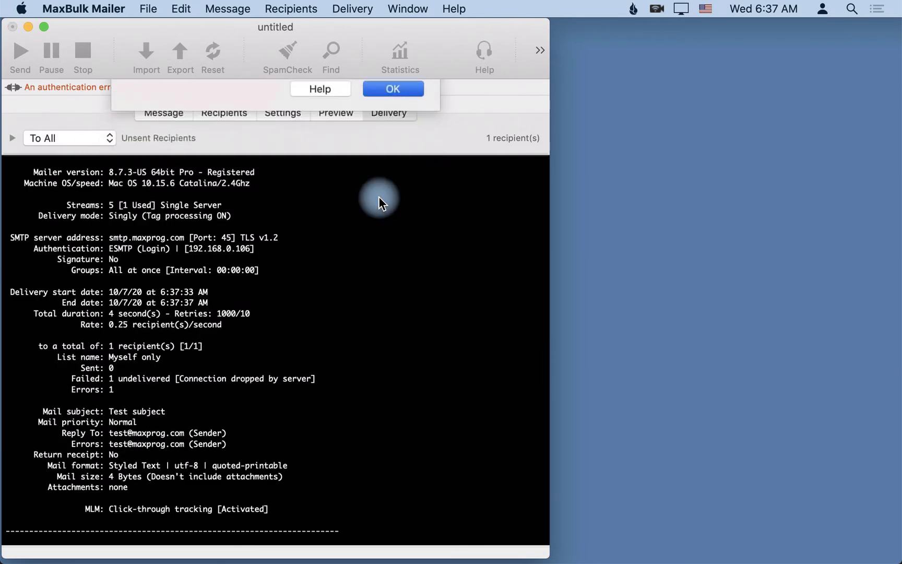
scroll(314, 226, up, 10)
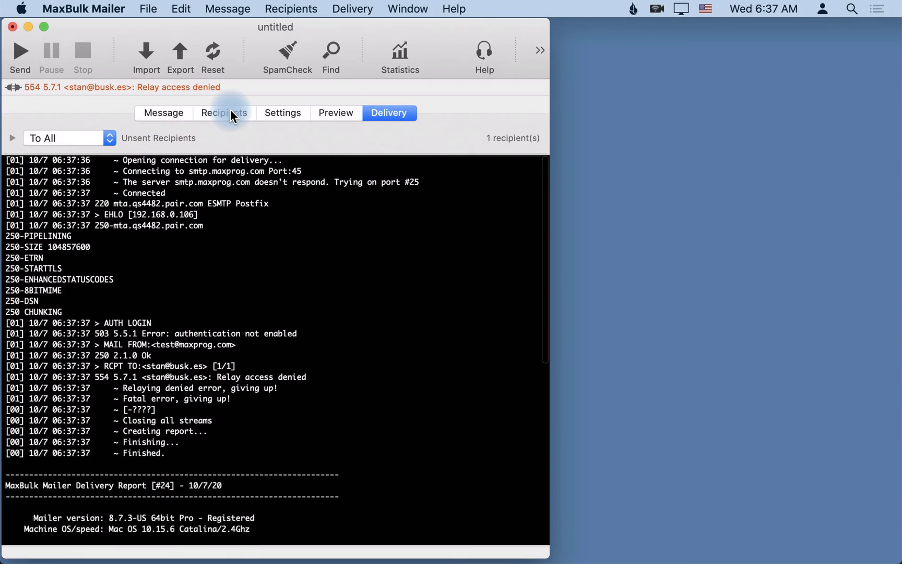
- Change the SMTP host port to 588, giving smtp.maxprog.com:588
click(231, 110)
click(282, 112)
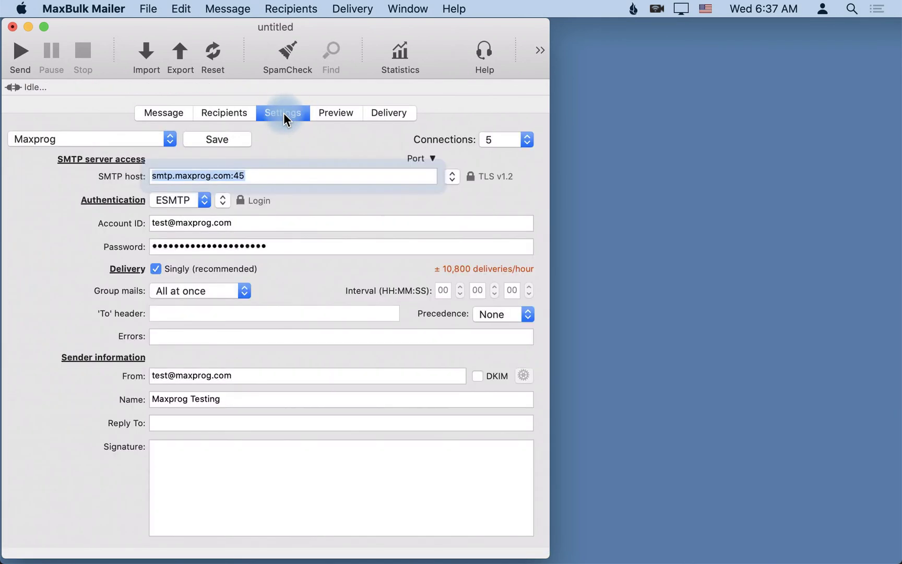
click(255, 170)
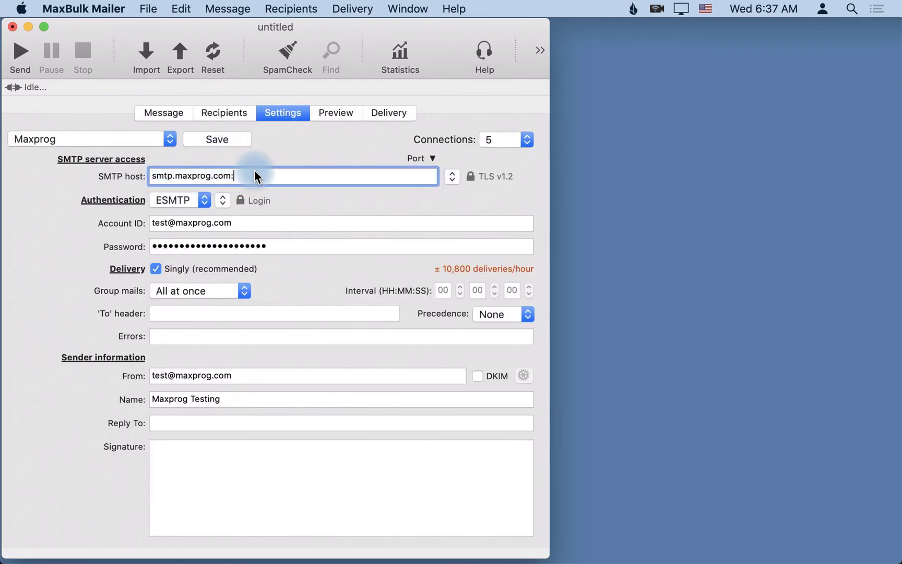
text(588)
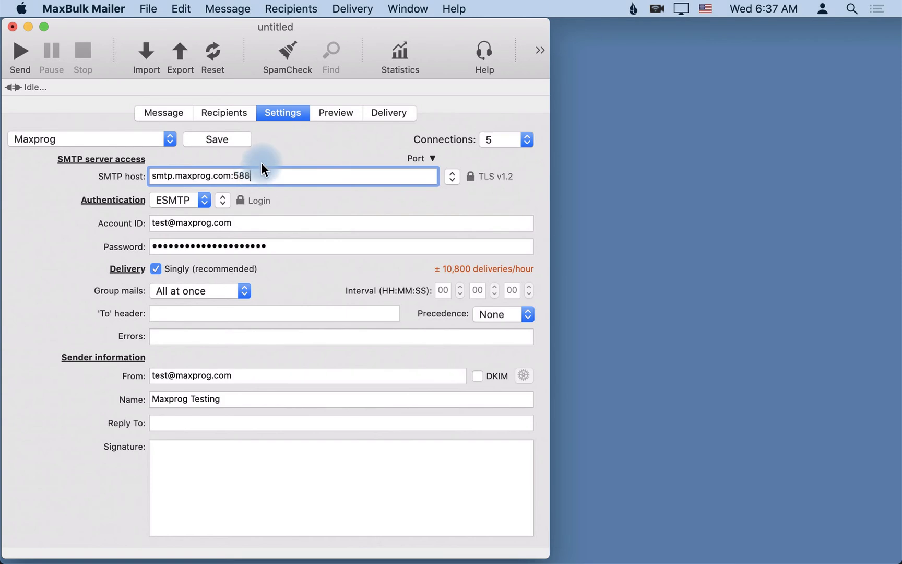
- Resend through port 588 and dismiss the resulting relay access denied error
click(376, 119)
click(21, 53)
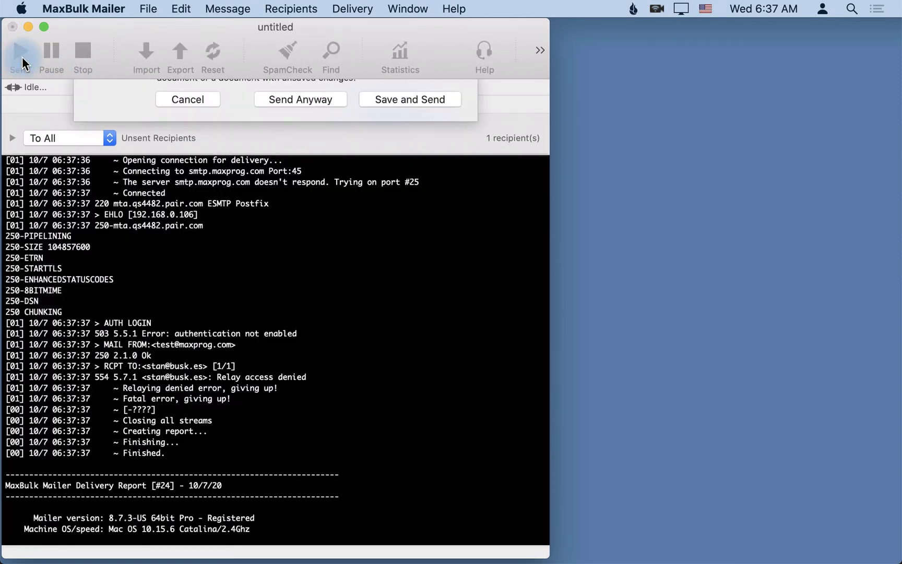
click(304, 163)
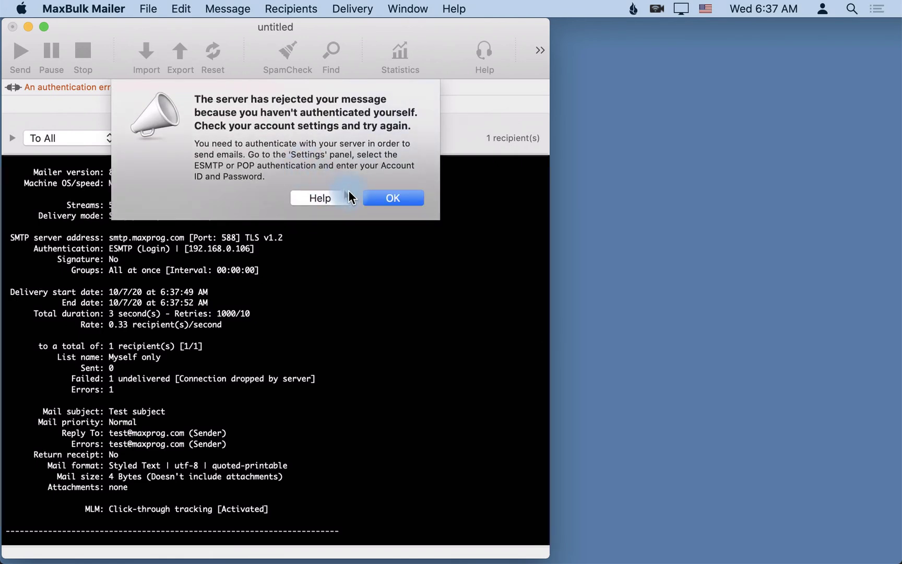
click(380, 199)
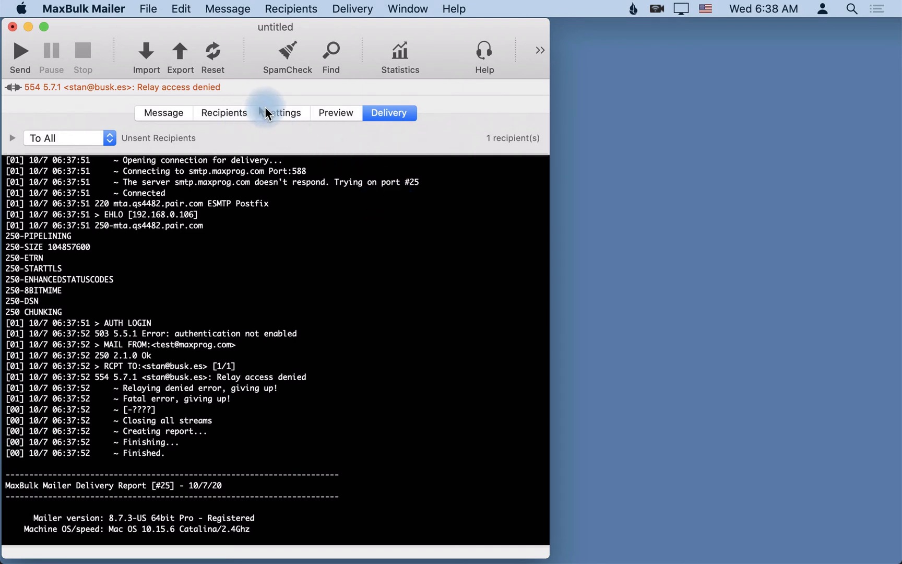
click(285, 114)
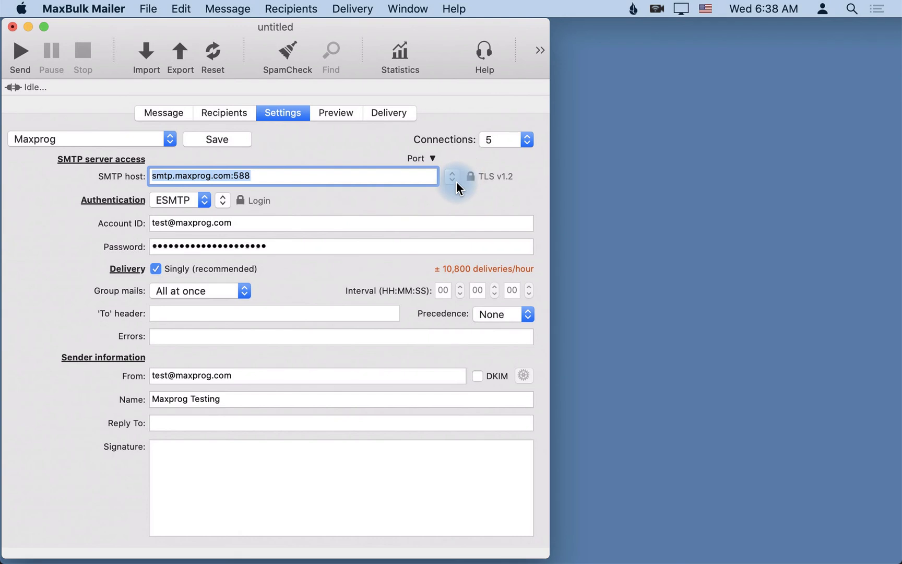
- Load the Gmail account without saving the previous account's changes
click(117, 138)
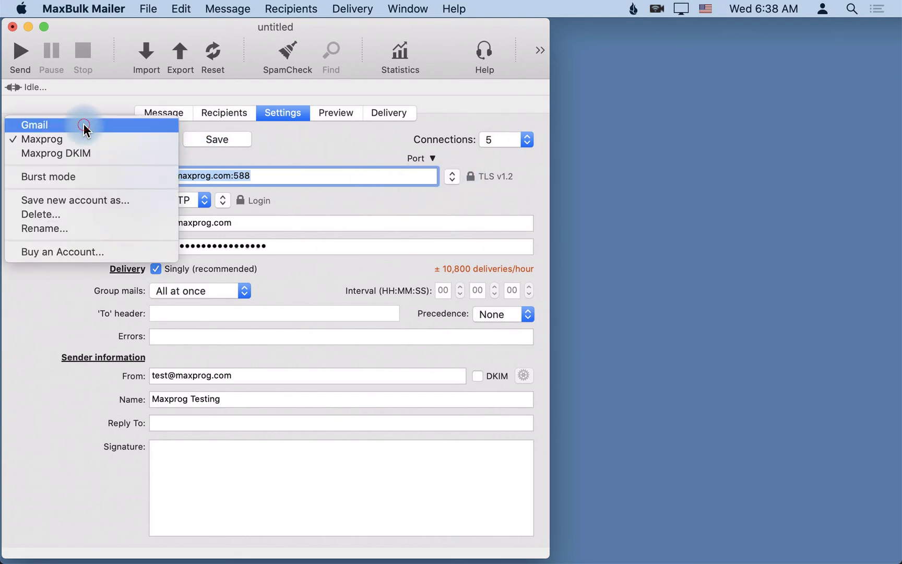
click(84, 126)
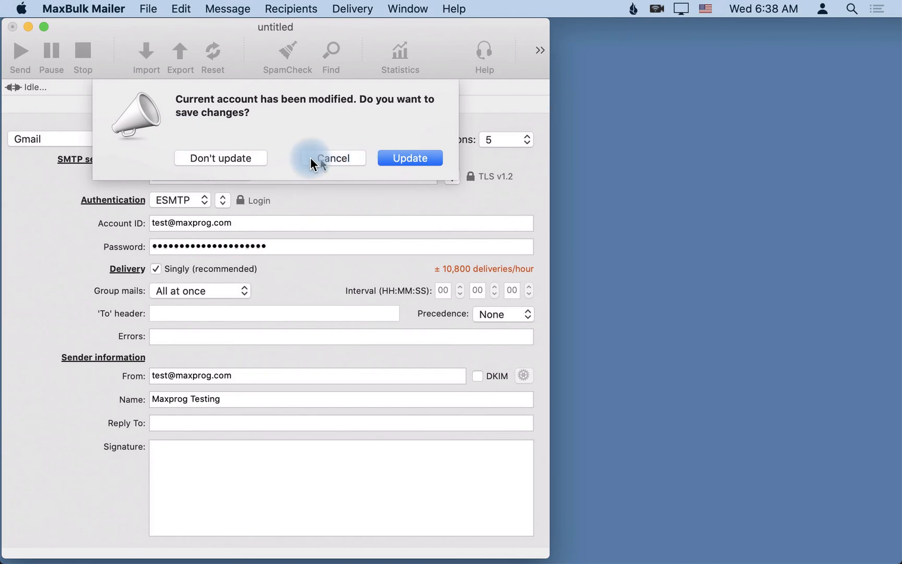
click(255, 157)
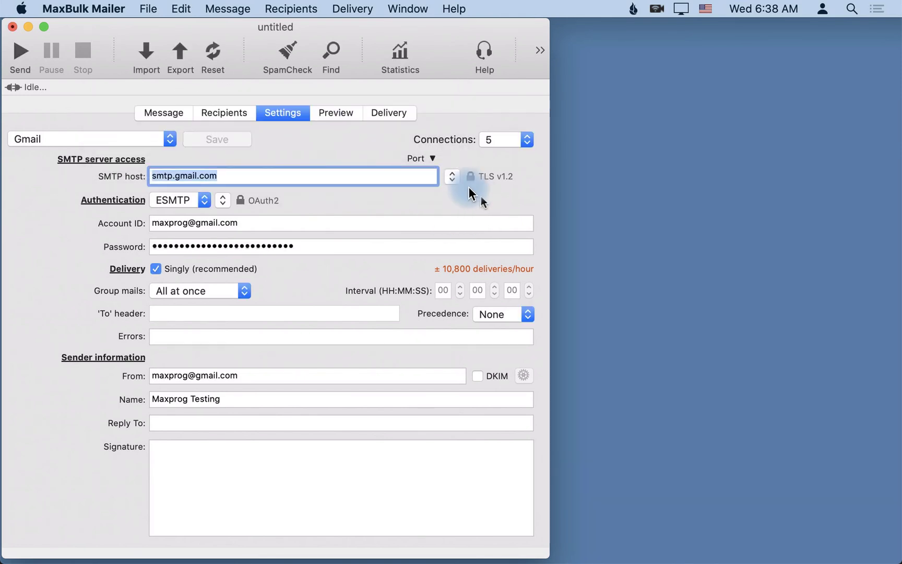
- Set encryption to SSL deactivated and add port 465 to smtp.gmail.com
click(453, 178)
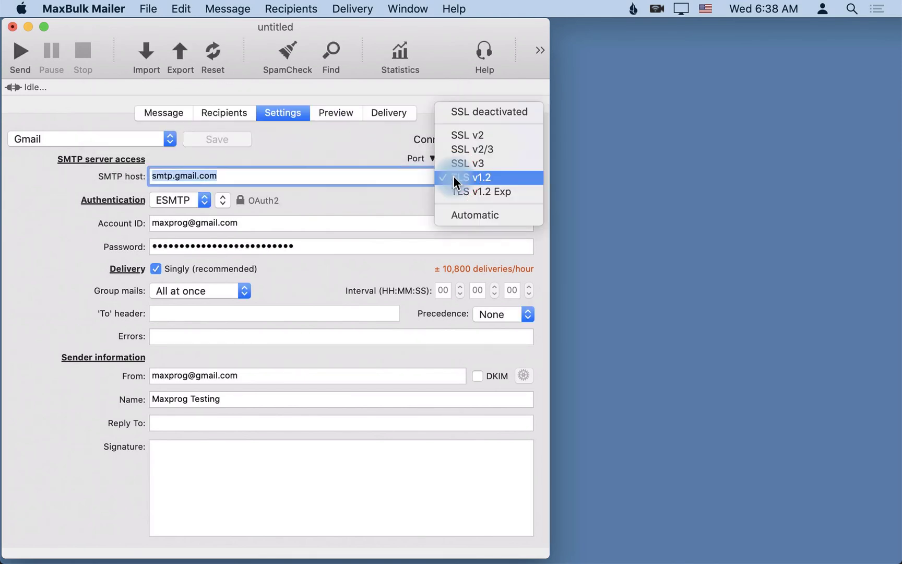
click(464, 113)
click(233, 177)
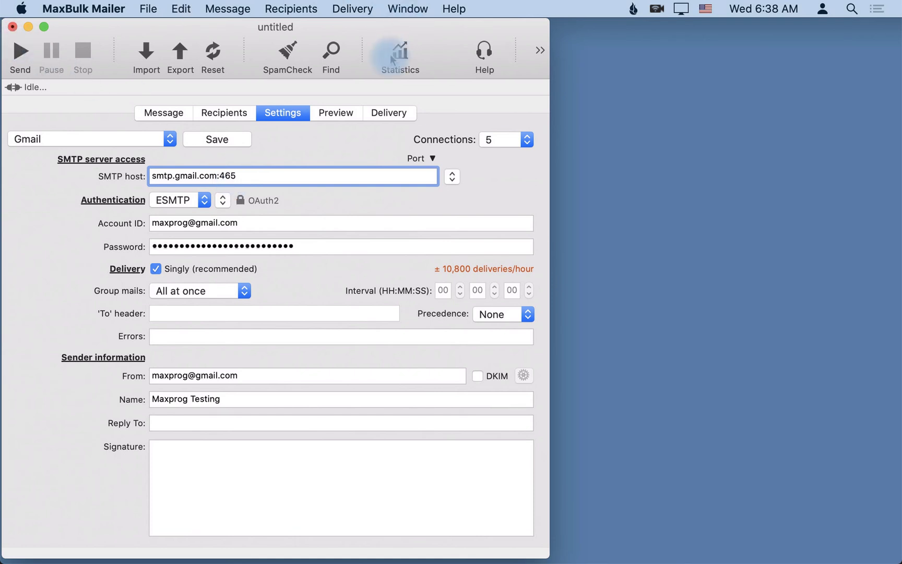
- Send the message through smtp.gmail.com port 465 without saving the document changes
click(395, 113)
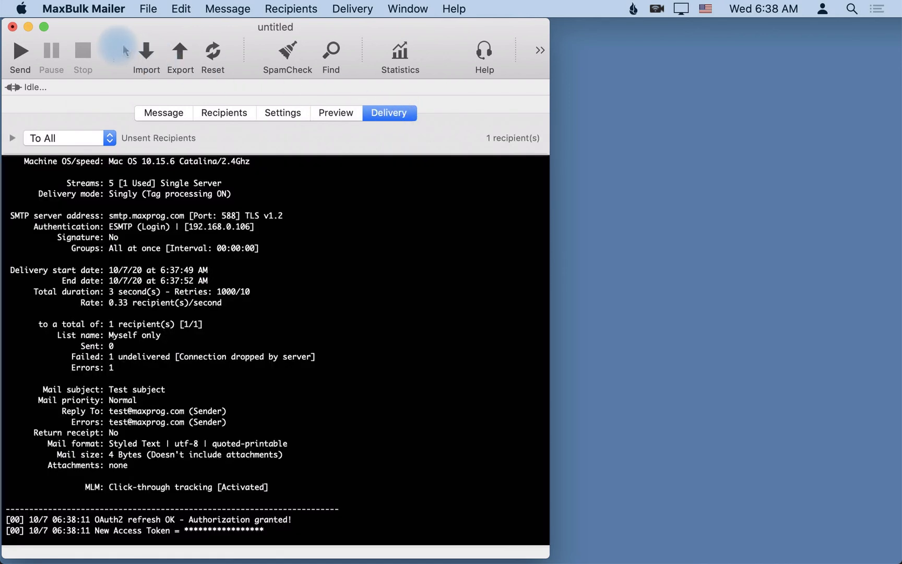
click(19, 52)
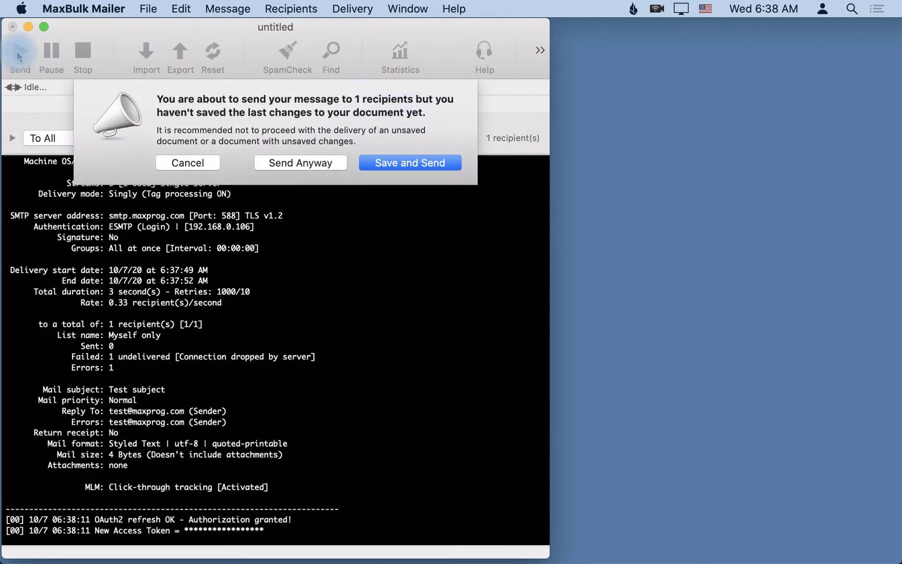
click(300, 163)
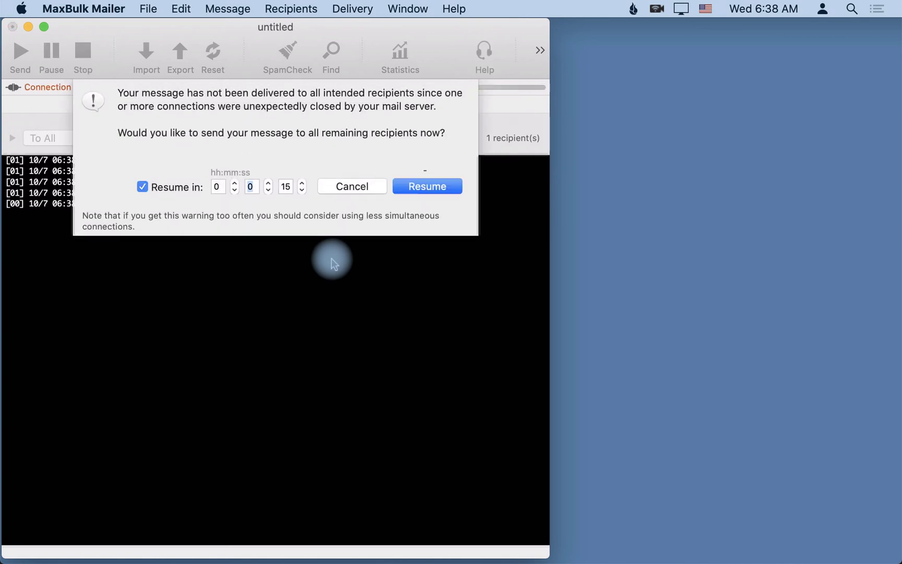
- Cancel the delivery resume, dismiss the failure alert, and scroll up to Report #26 (0 sent, 1 failed)
click(360, 186)
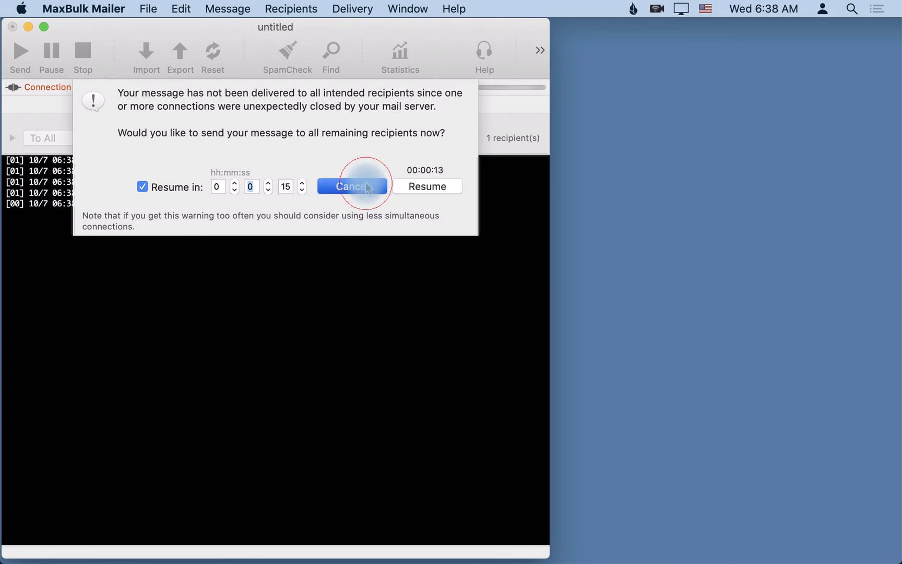
click(368, 188)
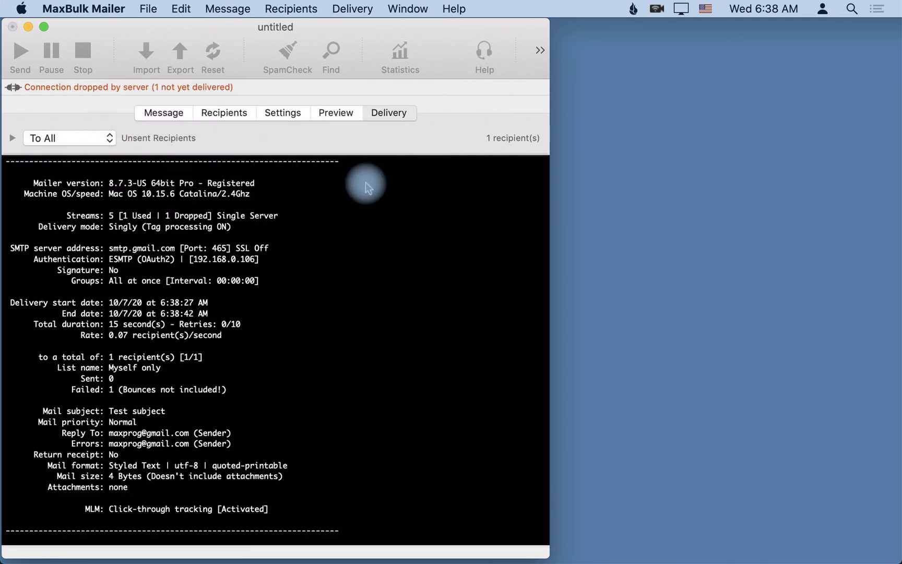
scroll(321, 211, up, 5)
scroll(322, 211, up, 2)
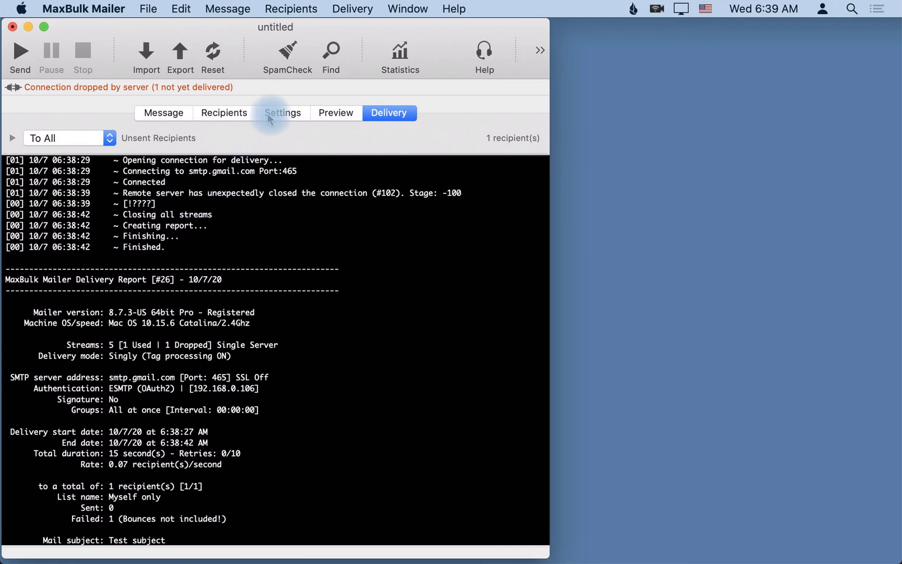
- Check the recipient list and SMTP server settings, then resend to the single recipient
click(225, 118)
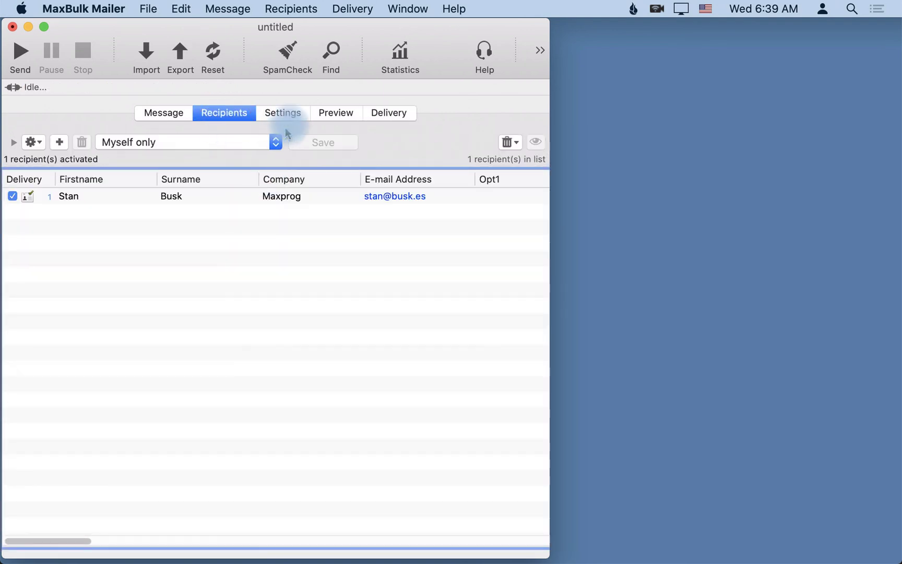
click(293, 116)
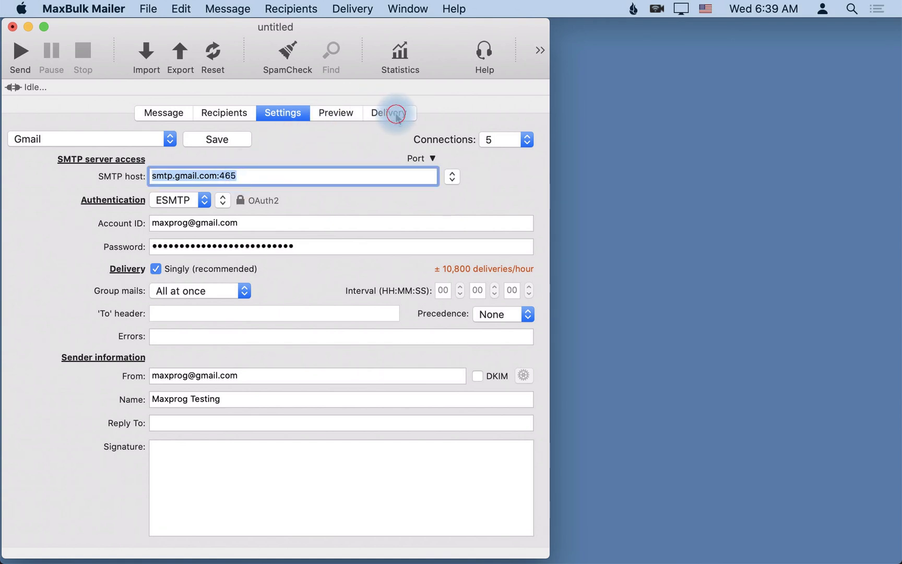
click(394, 114)
click(20, 54)
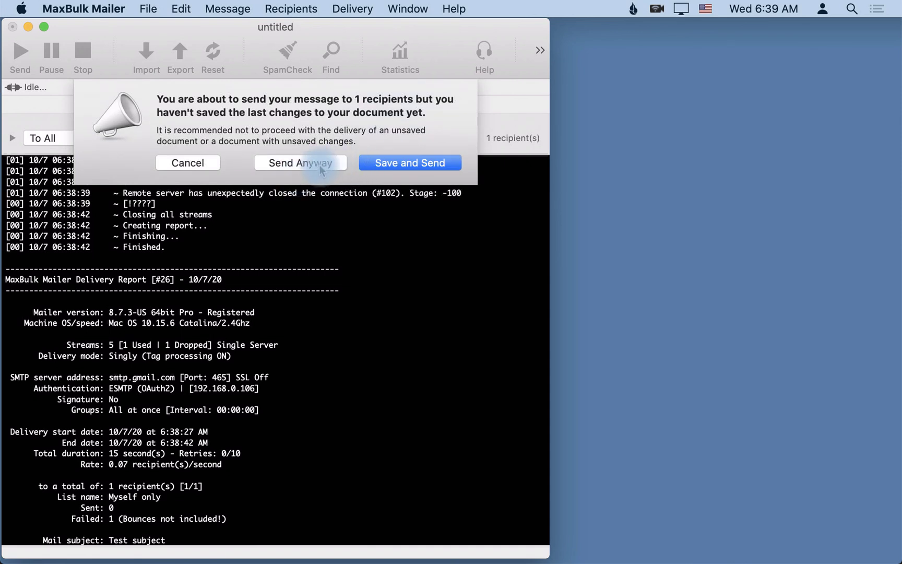
- Send without saving and cancel the resume; the Gmail resend fails with the connection closed (0 sent, 1 failed)
click(321, 163)
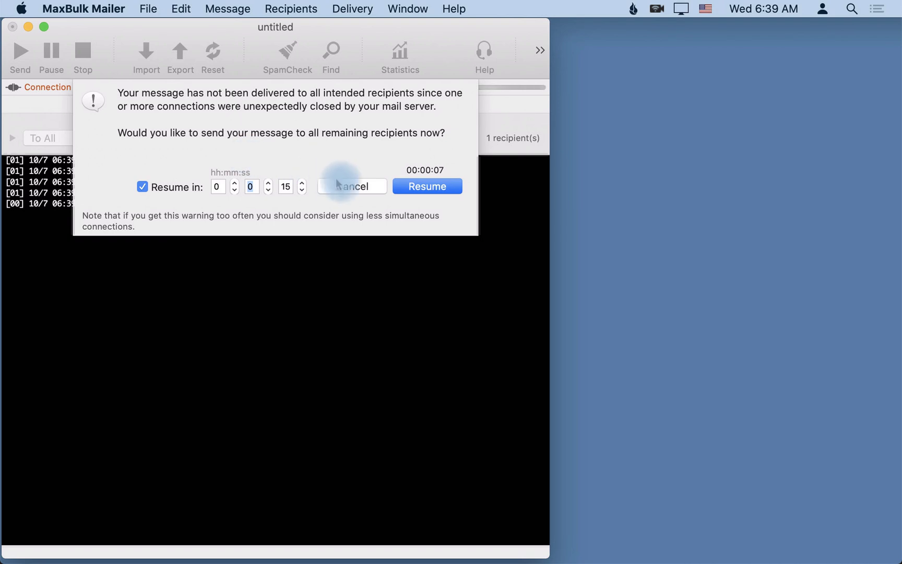
click(351, 187)
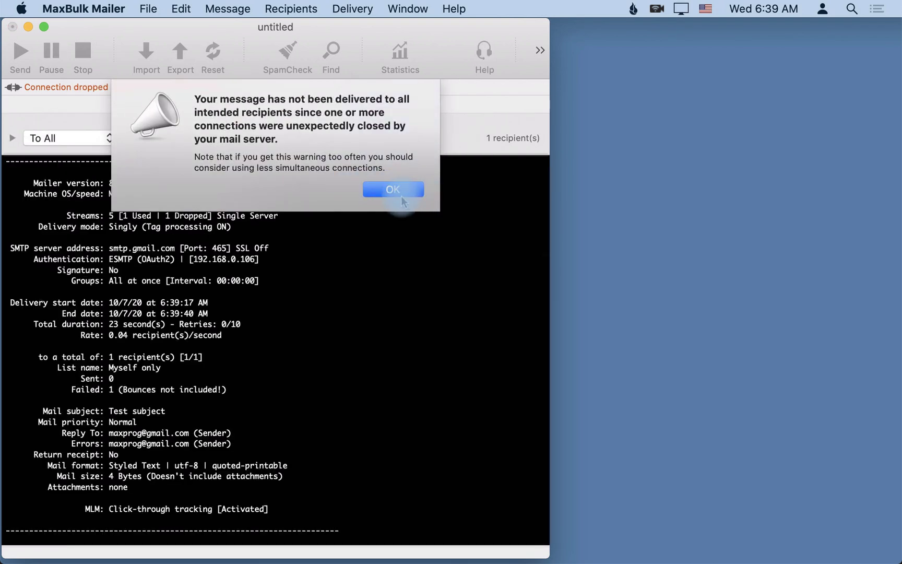
drag(401, 199, 820, 559)
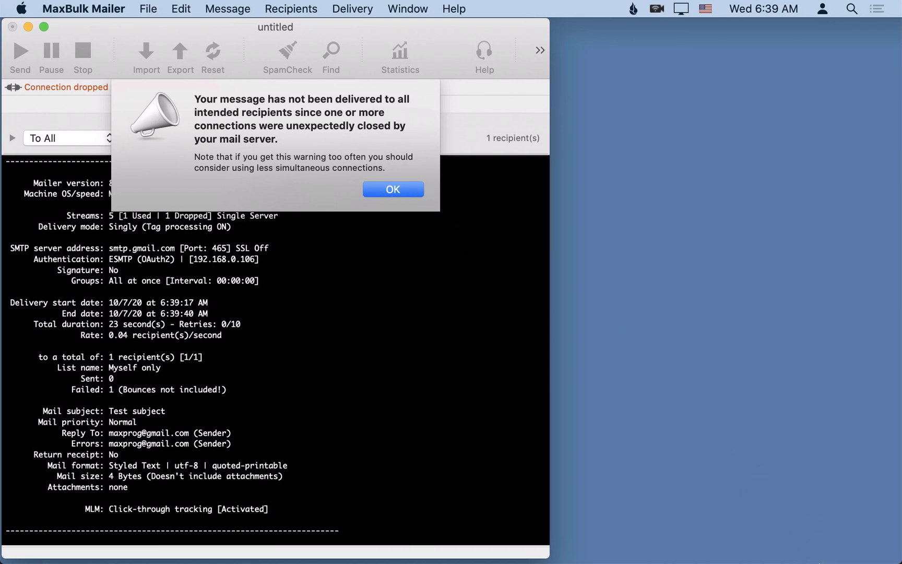